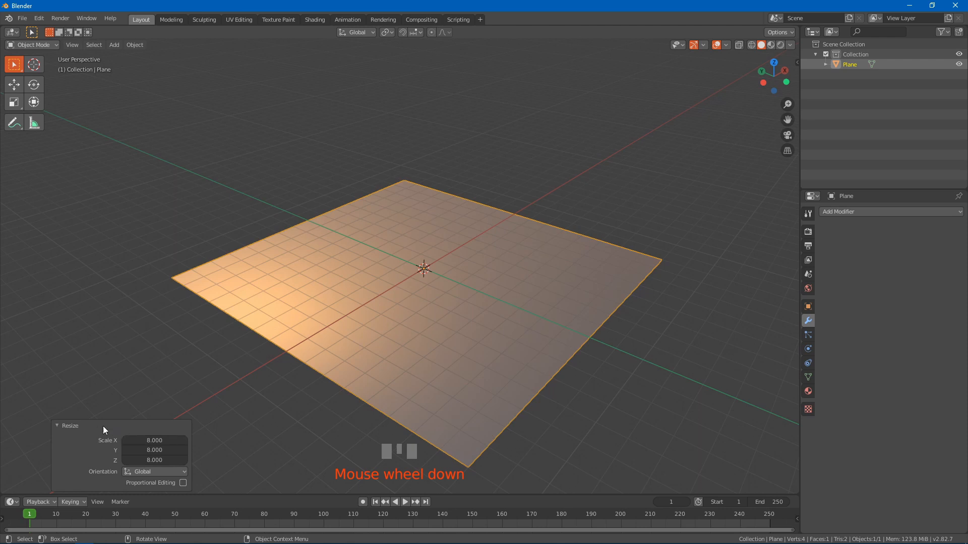
# Add seven evenly spaced, parallel loop cuts across the plane
pyautogui.click(76, 425)
pyautogui.moveTo(497, 365); pyautogui.dragTo(495, 361, button='middle')
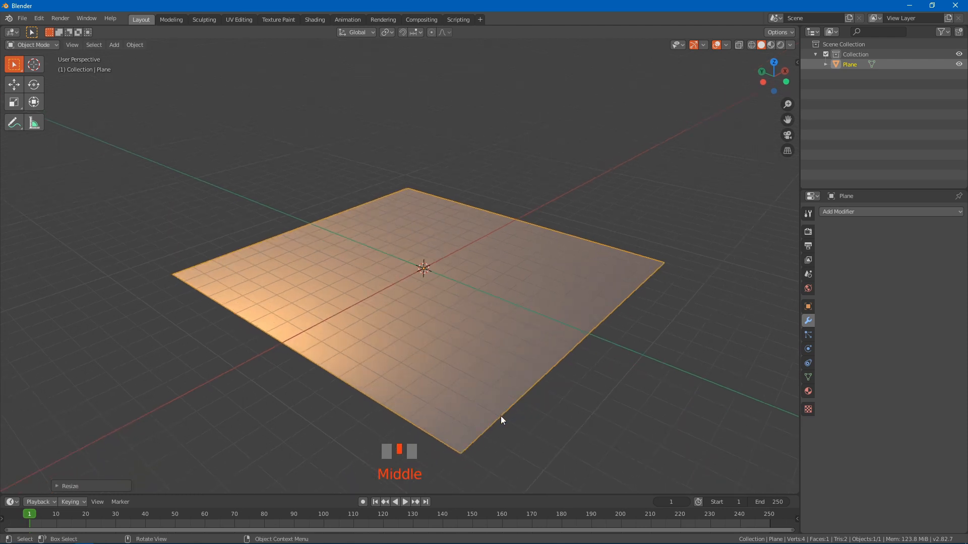
pyautogui.keyDown('shift'); pyautogui.moveTo(502, 417); pyautogui.dragTo(491, 412, button='middle'); pyautogui.keyUp('shift')
pyautogui.press('Tab')
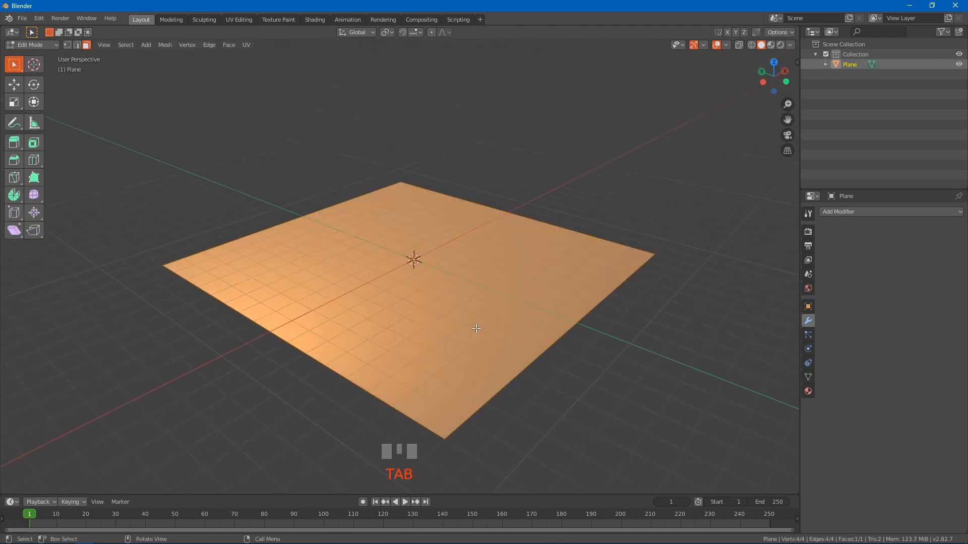
pyautogui.hotkey('ctrl', 'r')
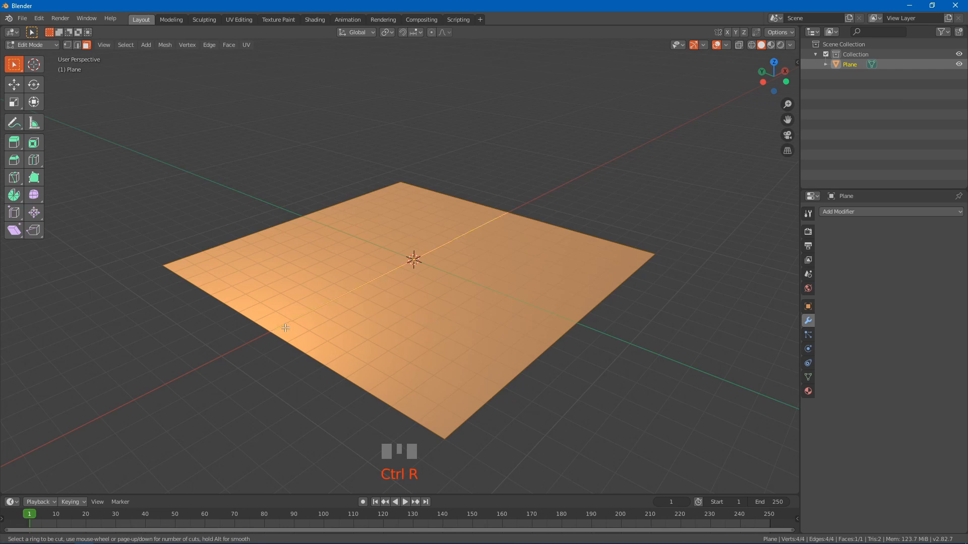
pyautogui.scroll(3, 286, 328)
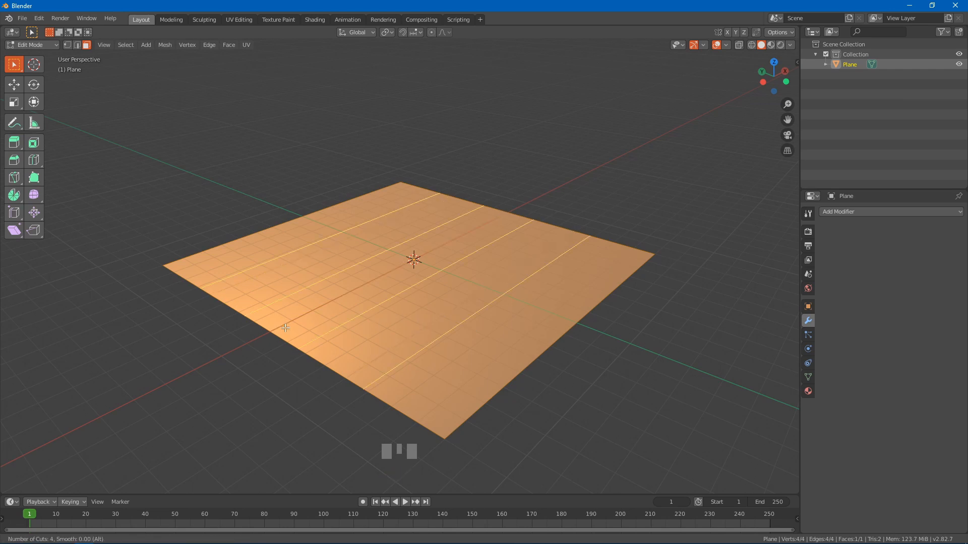
pyautogui.click(285, 328)
pyautogui.rightClick(286, 328)
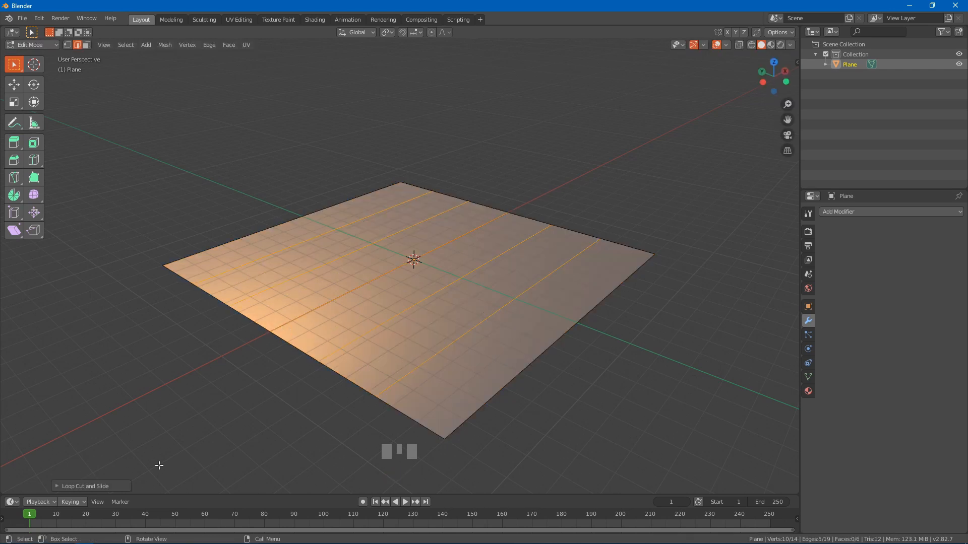
pyautogui.click(99, 486)
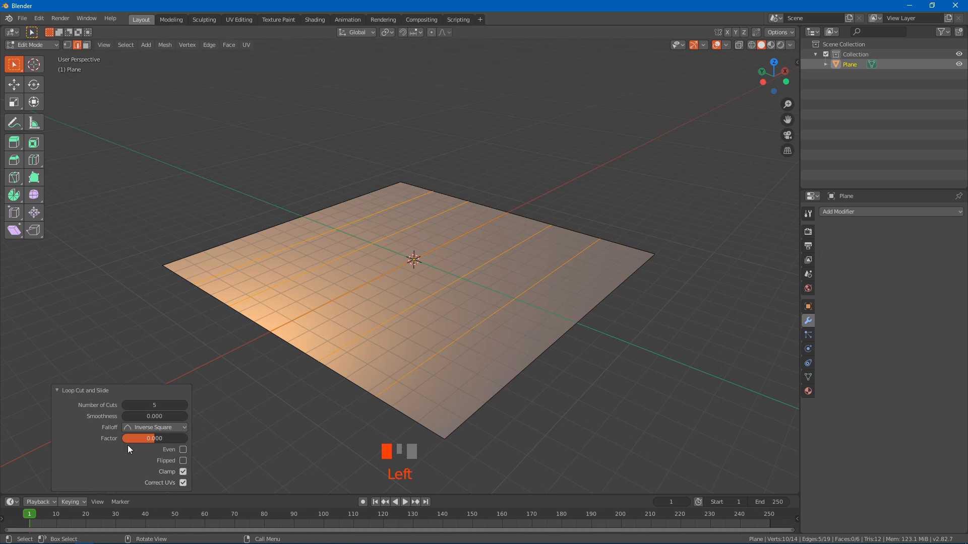
pyautogui.click(185, 405)
pyautogui.click(186, 405)
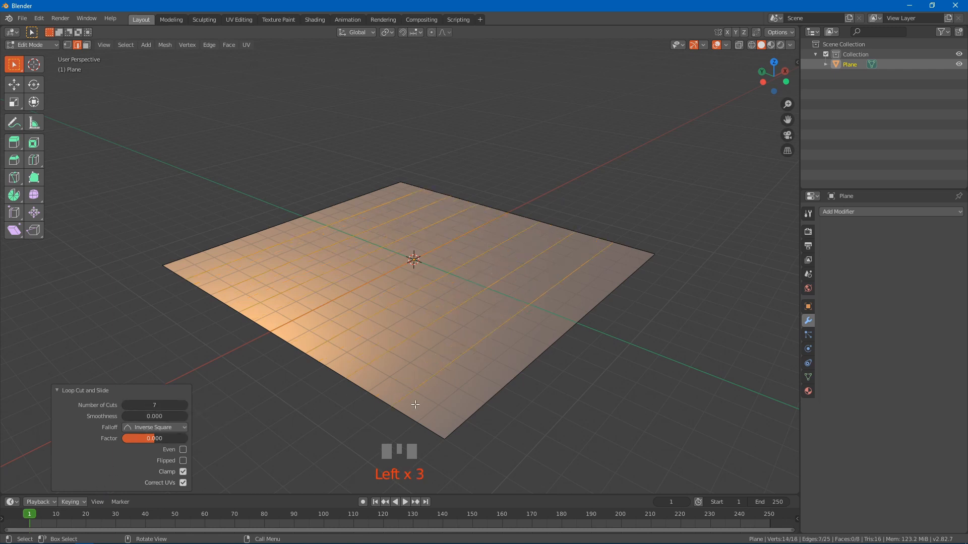
pyautogui.click(69, 390)
# Extrude all of the plane's faces downward by about 0.43 m to form a slab, and return to Object Mode
pyautogui.moveTo(504, 385); pyautogui.dragTo(497, 368, button='middle')
pyautogui.press('a')
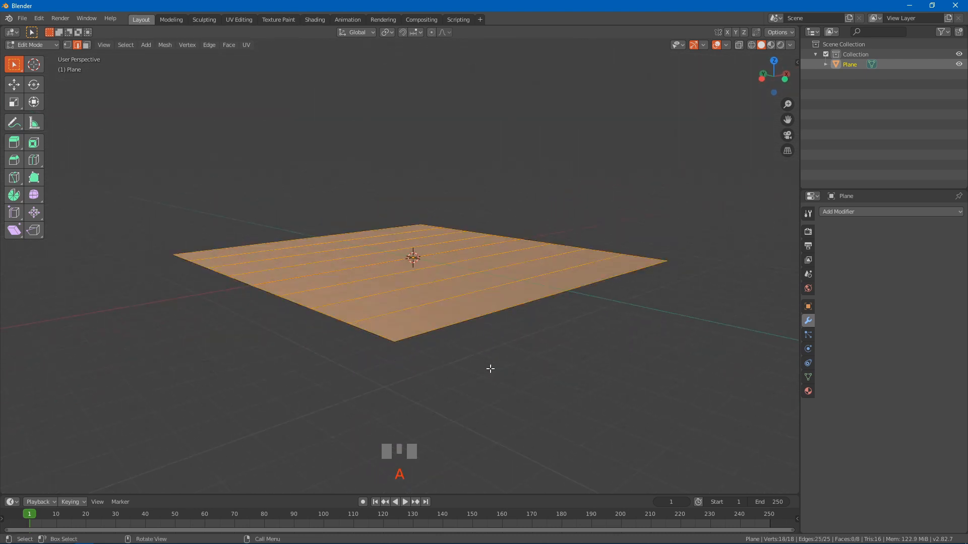
pyautogui.press('e')
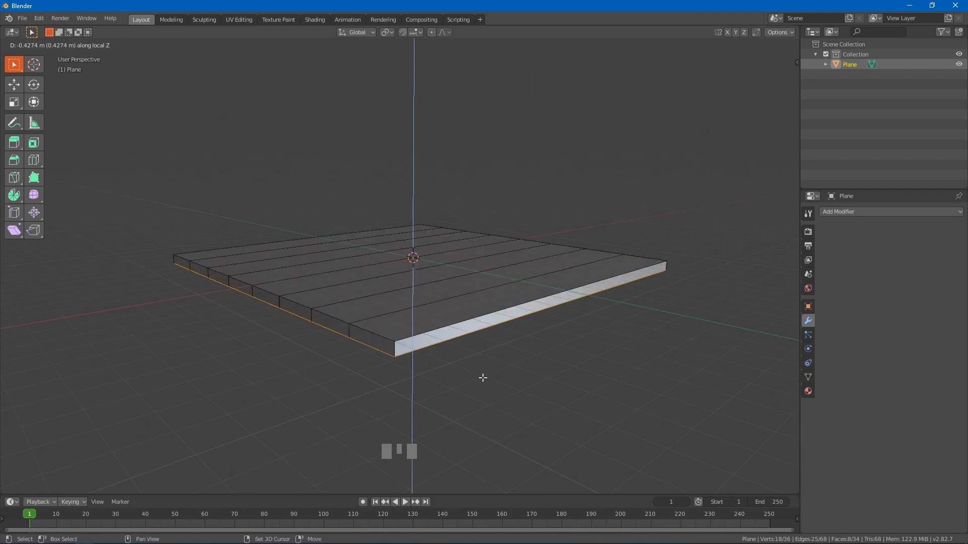
pyautogui.click(482, 377)
pyautogui.press('Tab')
pyautogui.click(534, 363)
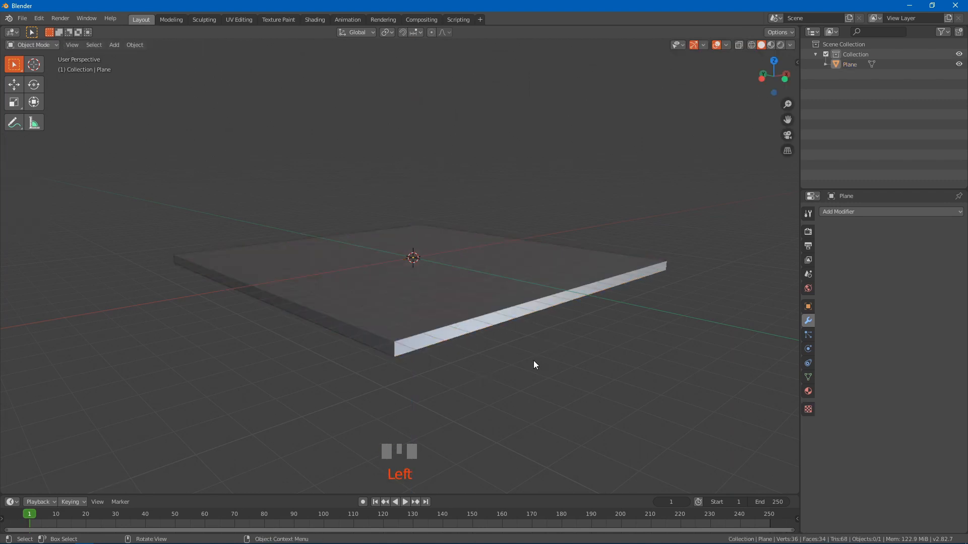
# Add a Bezier circle at the centre of the slab
pyautogui.moveTo(534, 361); pyautogui.dragTo(486, 378, button='middle')
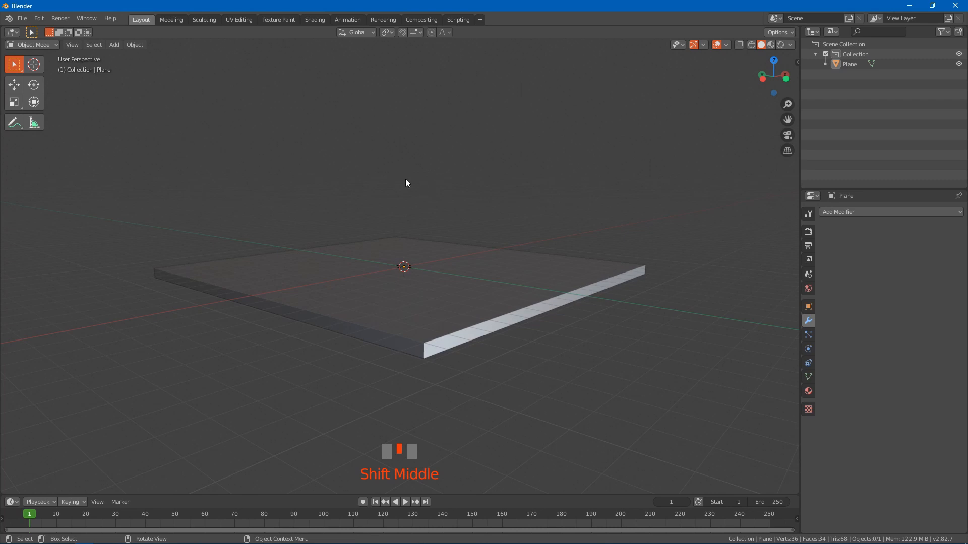
pyautogui.hotkey('shift', 'a')
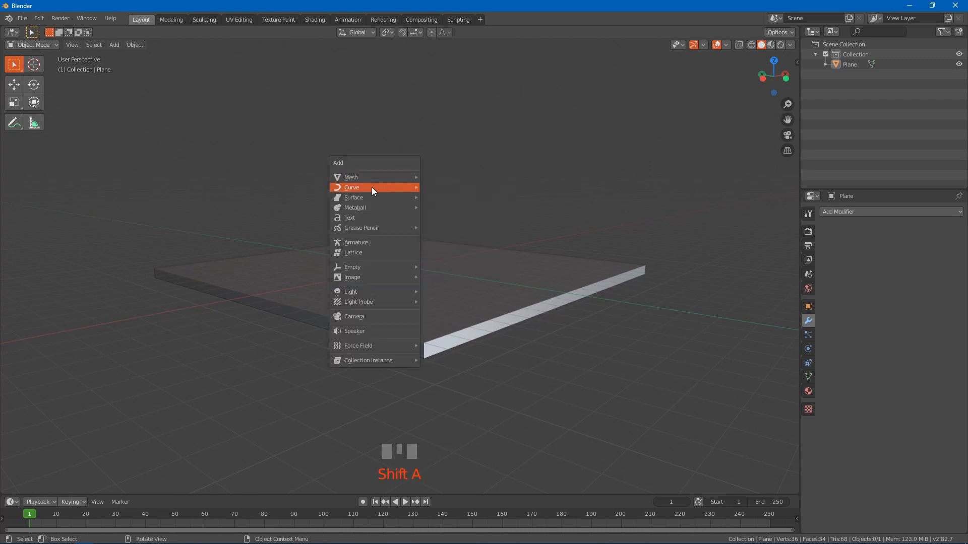
pyautogui.moveTo(406, 189)
pyautogui.click(458, 197)
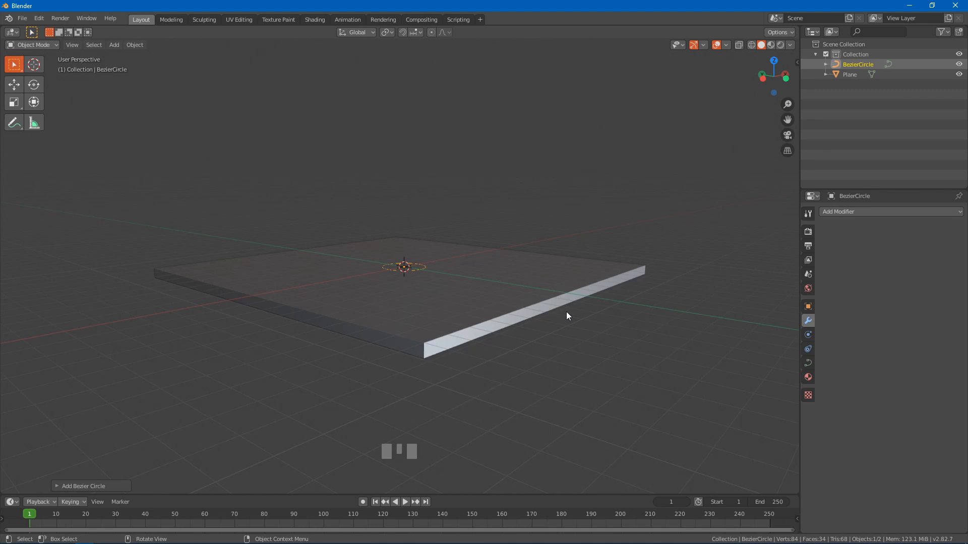
# Rotate the Bezier circle -90° about the global Y axis so it stands upright
pyautogui.moveTo(542, 299); pyautogui.dragTo(540, 351, button='middle')
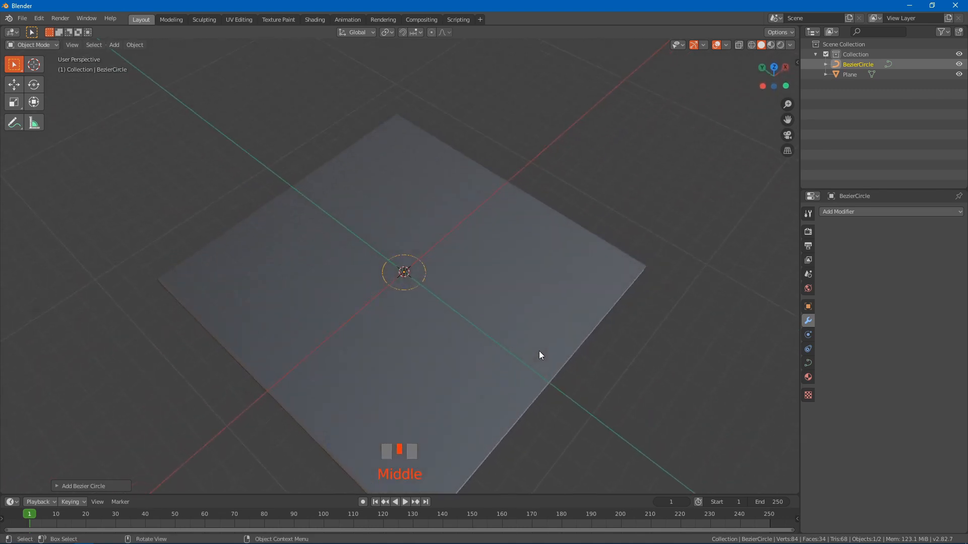
pyautogui.press('r')
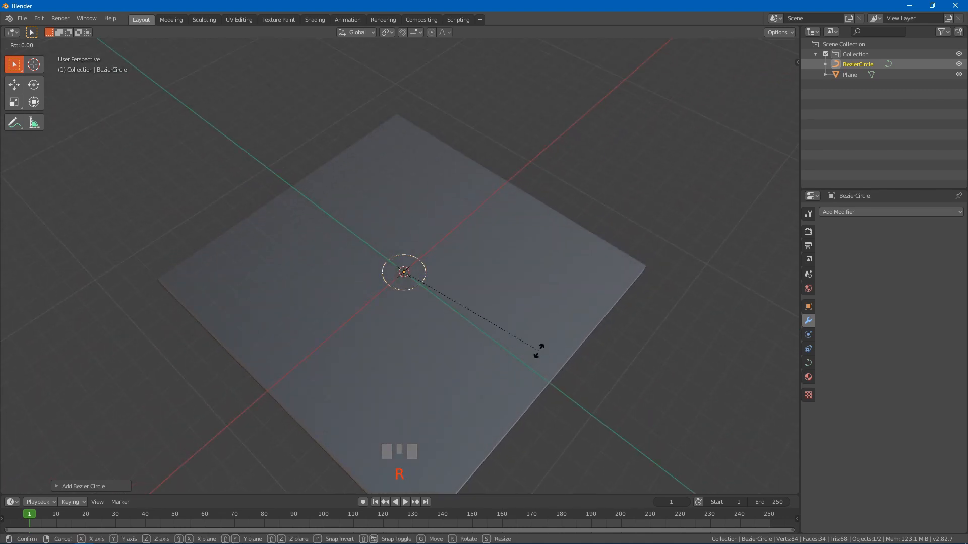
pyautogui.press('y')
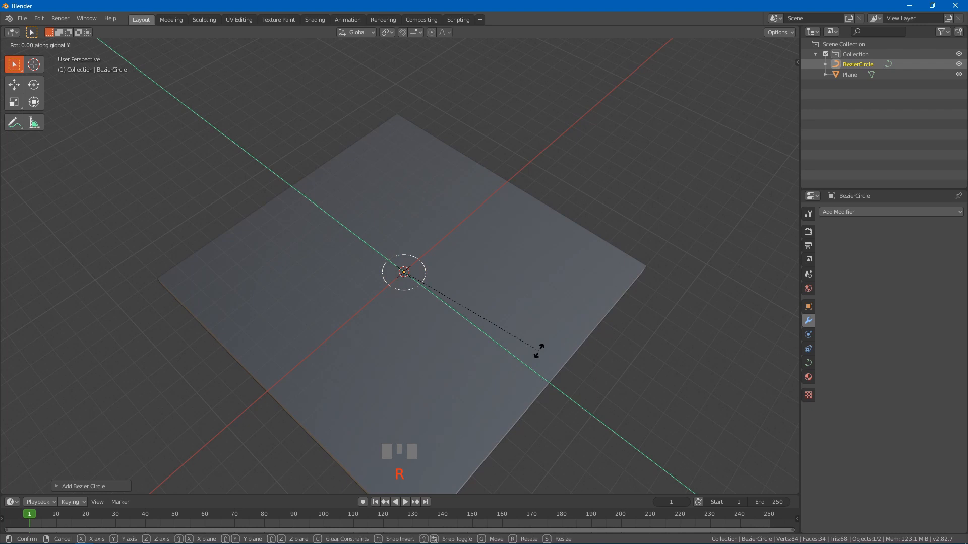
pyautogui.write('90')
pyautogui.write('-')
pyautogui.press('Return')
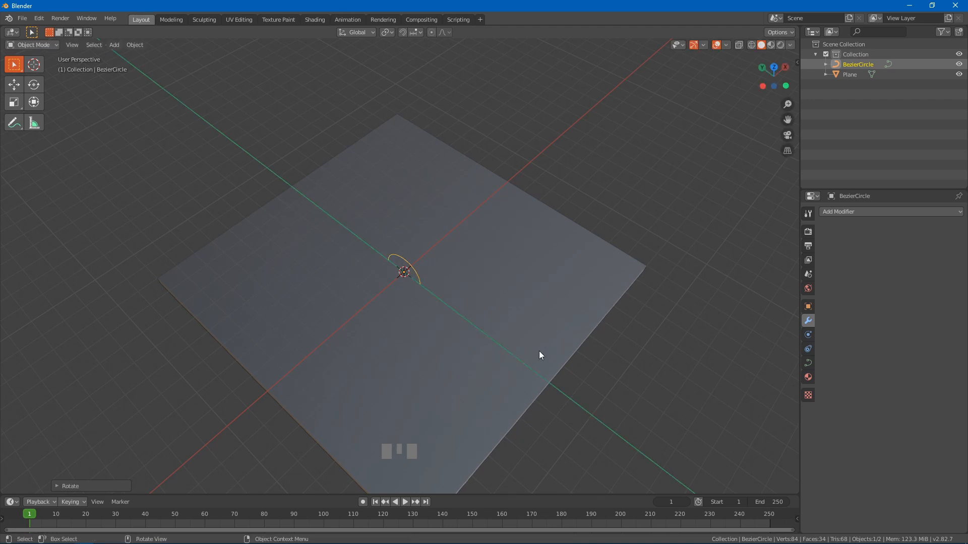
pyautogui.moveTo(539, 352); pyautogui.dragTo(537, 300, button='middle')
pyautogui.click(595, 346)
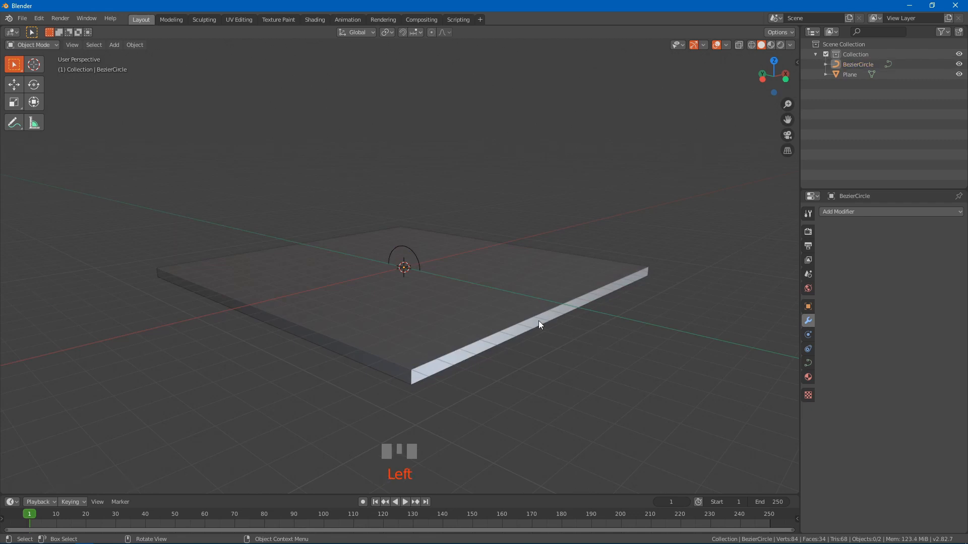
# Scale the upright Bezier circle up uniformly to a little over half the slab's width
pyautogui.click(416, 244)
pyautogui.click(413, 250)
pyautogui.press('s')
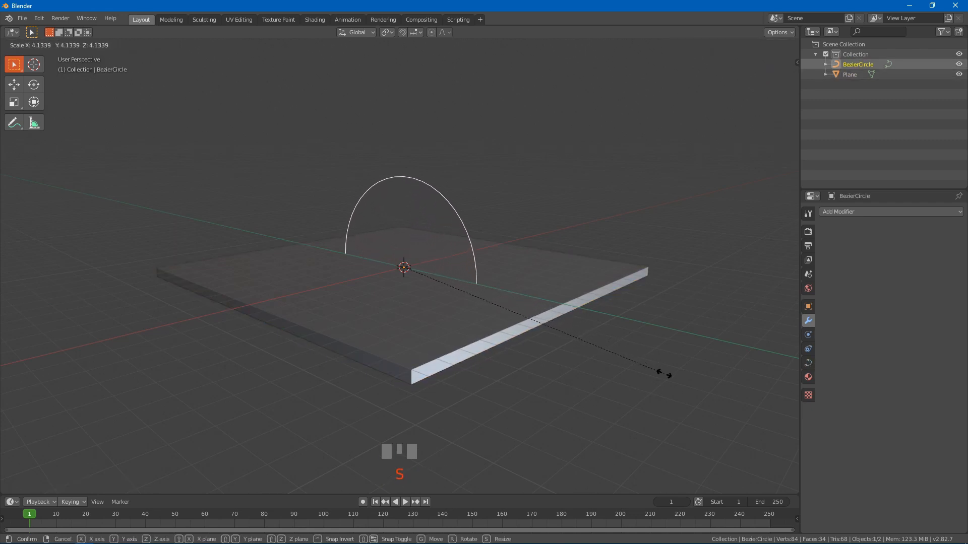
pyautogui.click(698, 401)
pyautogui.click(667, 391)
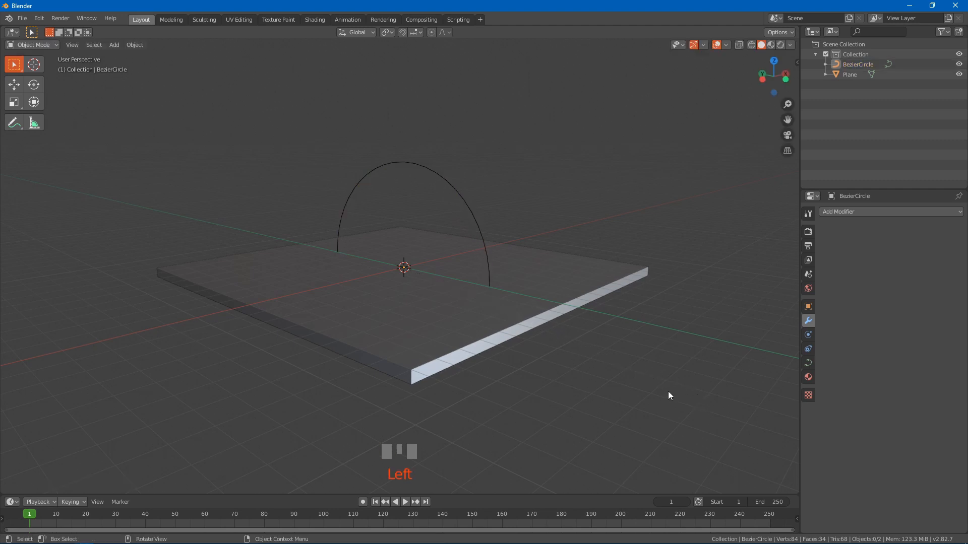
# Add a Curve modifier to the slab with the Bezier circle as its deforming object
pyautogui.click(496, 326)
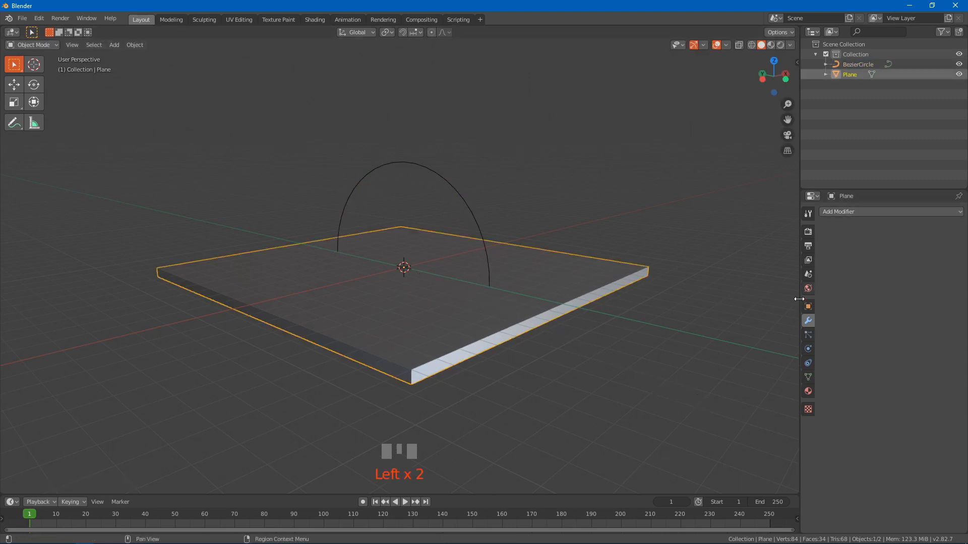
pyautogui.click(809, 320)
pyautogui.click(858, 211)
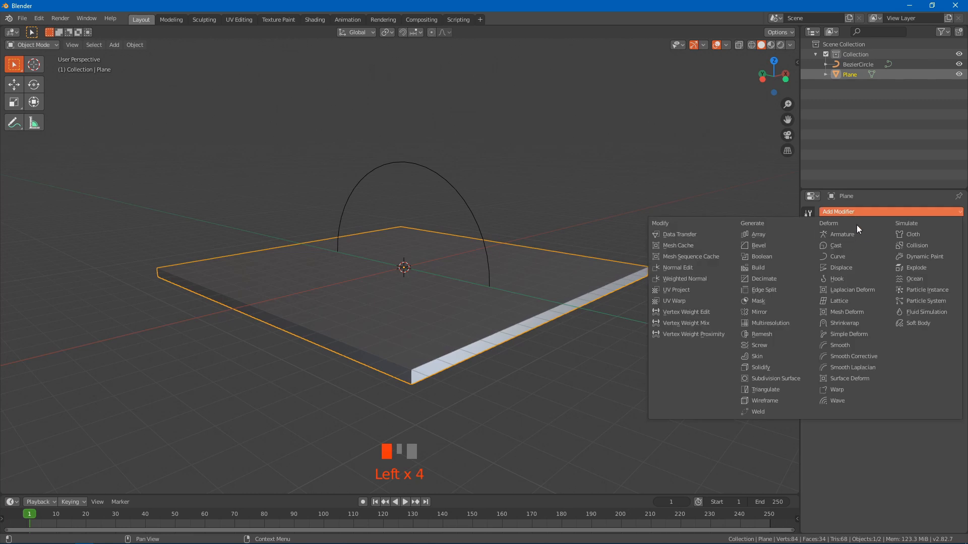
pyautogui.click(848, 257)
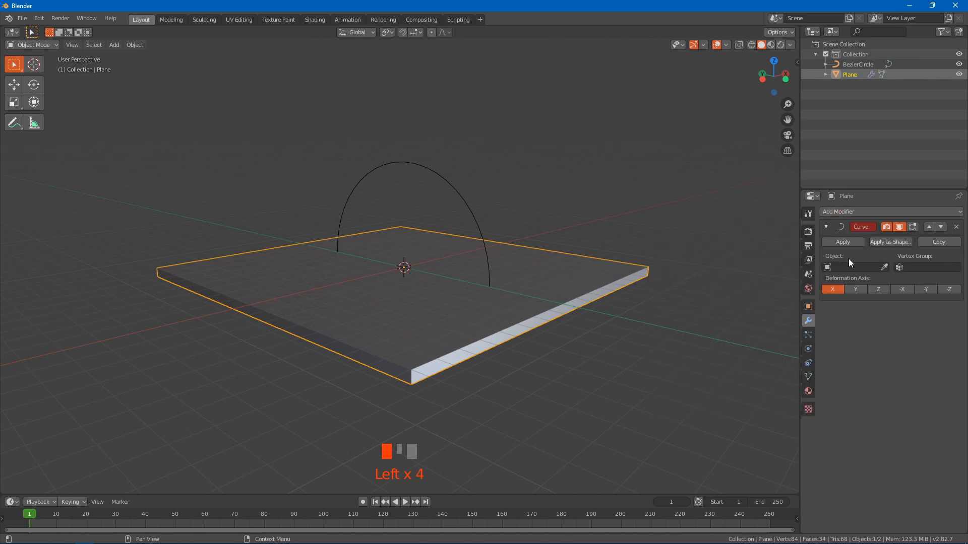
pyautogui.moveTo(883, 267); pyautogui.dragTo(437, 174)
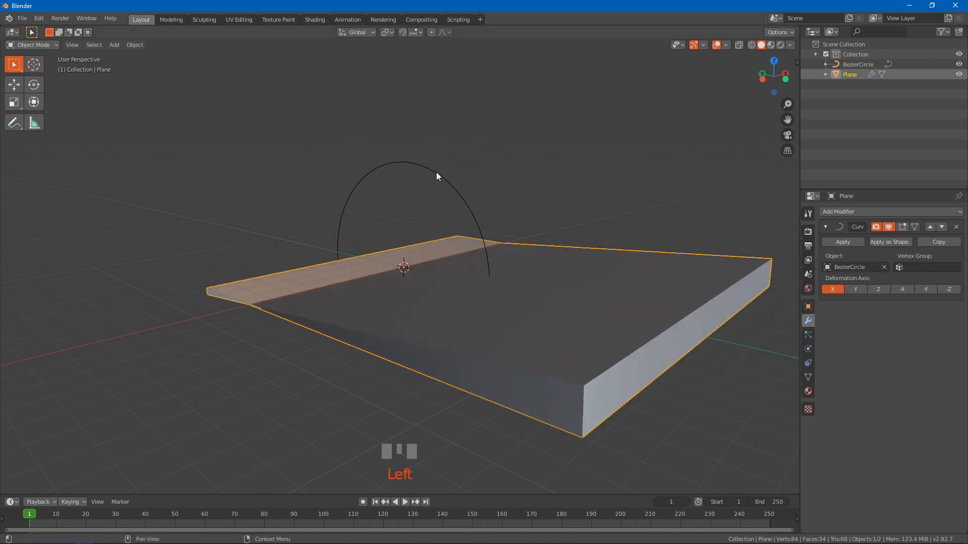
# Set the Curve modifier's deformation axis to -Y so the slab bends along the circle across its loop cuts
pyautogui.click(861, 291)
pyautogui.click(922, 292)
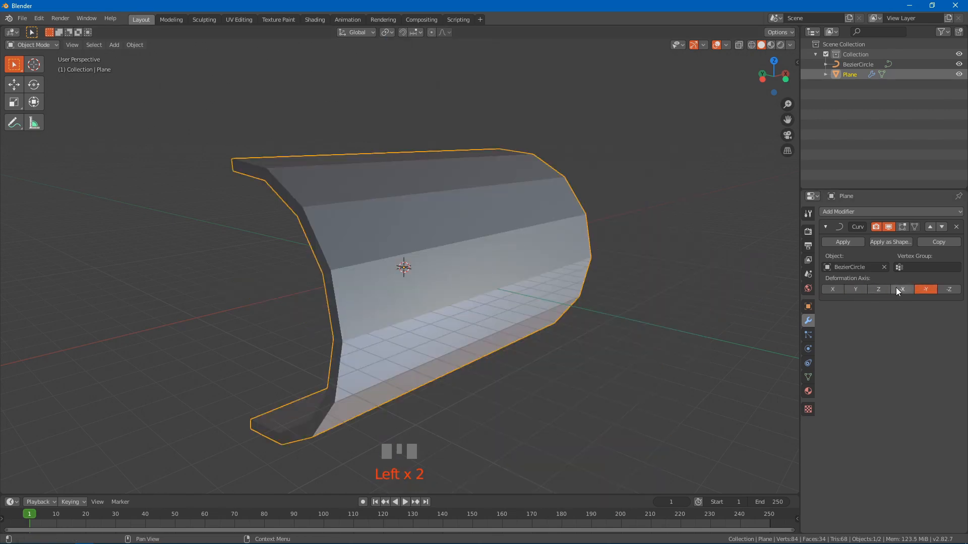
pyautogui.click(897, 289)
pyautogui.click(924, 290)
pyautogui.click(876, 357)
# Apply the Curve modifier to the bent slab
pyautogui.scroll(-3, 609, 304)
pyautogui.moveTo(555, 298); pyautogui.dragTo(528, 282, button='middle')
pyautogui.scroll(1, 527, 282)
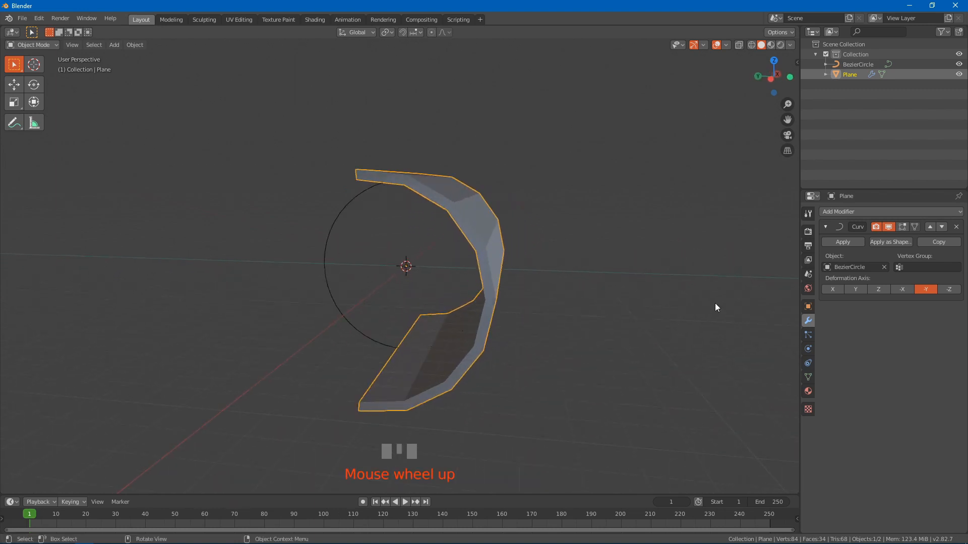
pyautogui.click(839, 240)
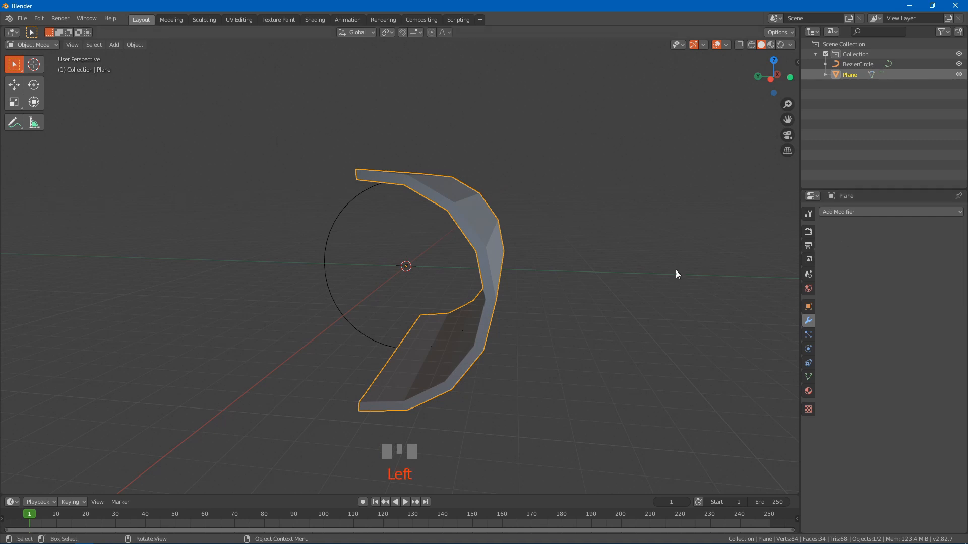
pyautogui.click(572, 288)
# Delete the Bezier circle, leaving only the bent slab
pyautogui.moveTo(495, 302); pyautogui.dragTo(382, 222, button='middle')
pyautogui.click(365, 192)
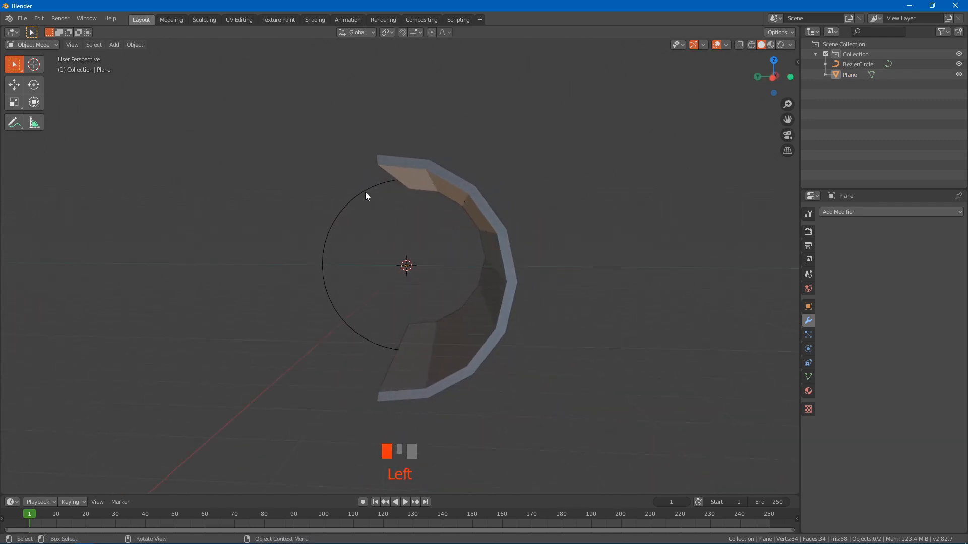
pyautogui.press('x')
pyautogui.click(365, 192)
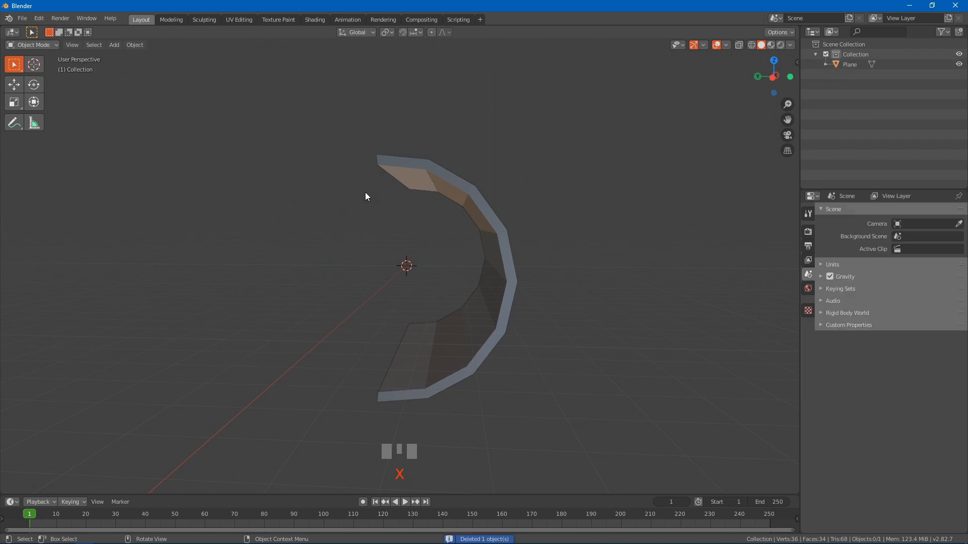
# Rotate the bent slab -90° about the global X axis so it forms an arch opening downward
pyautogui.click(494, 207)
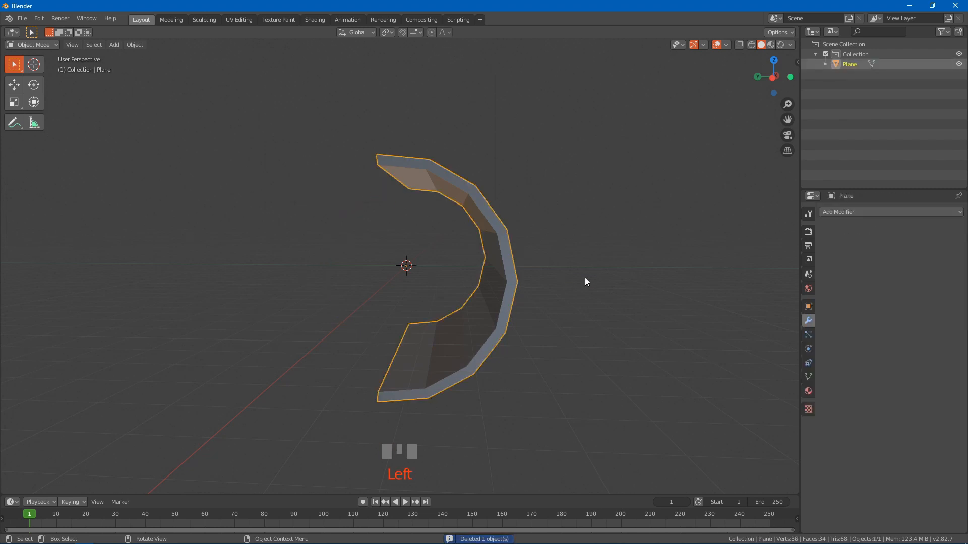
pyautogui.press('r')
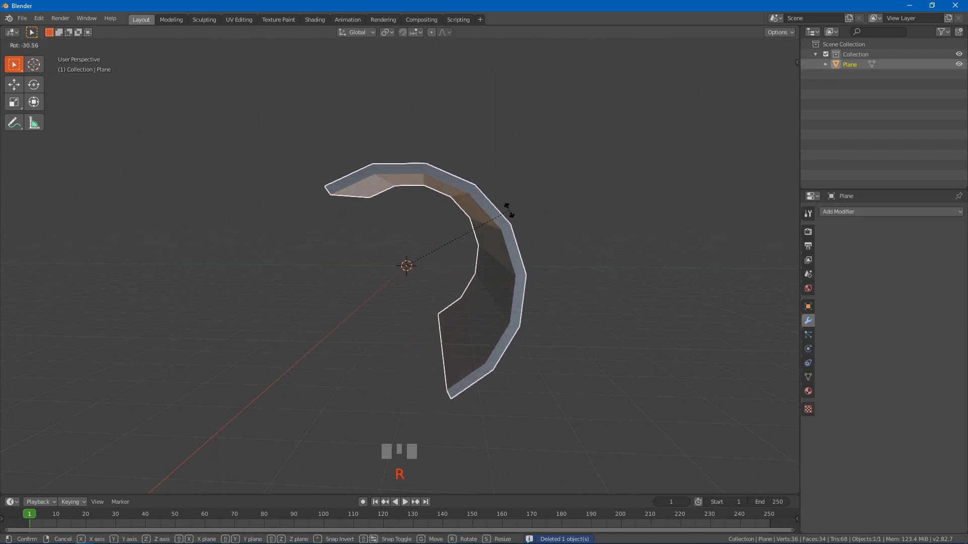
pyautogui.press('x')
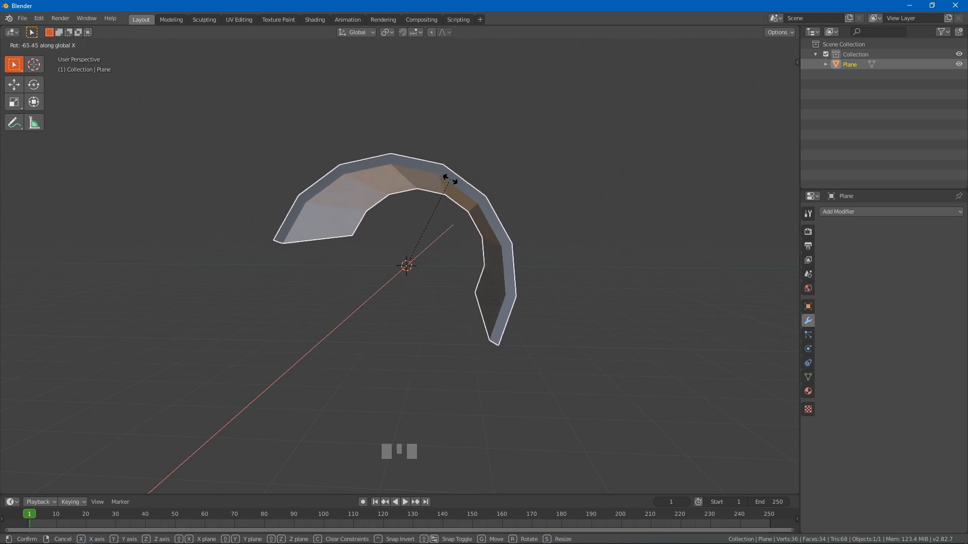
pyautogui.write('90')
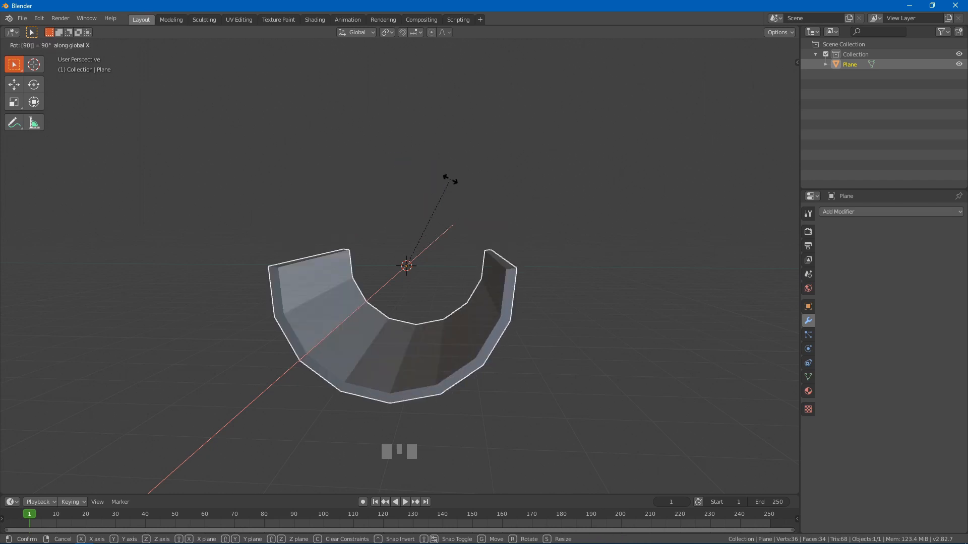
pyautogui.press('Return')
pyautogui.click(595, 225)
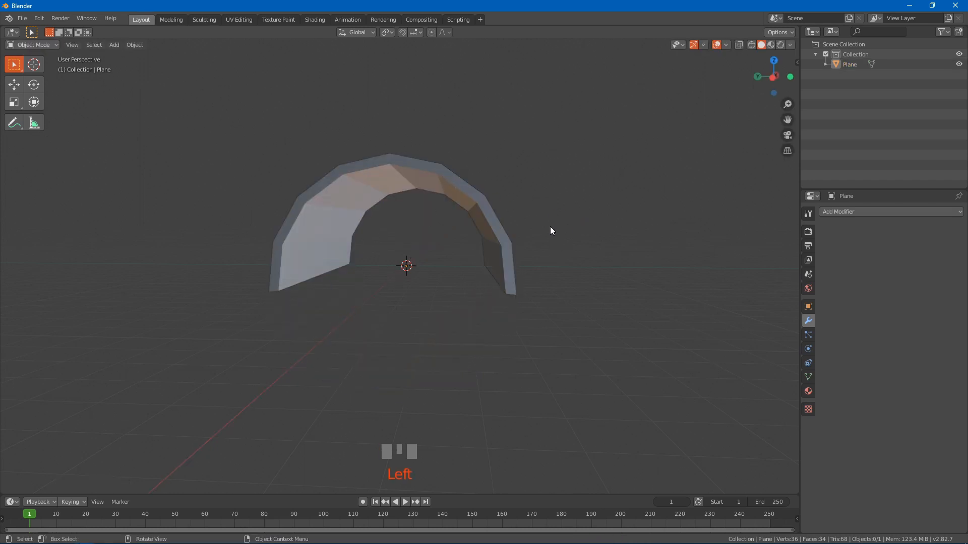
pyautogui.moveTo(549, 227); pyautogui.dragTo(555, 247, button='middle')
pyautogui.scroll(2, 554, 247)
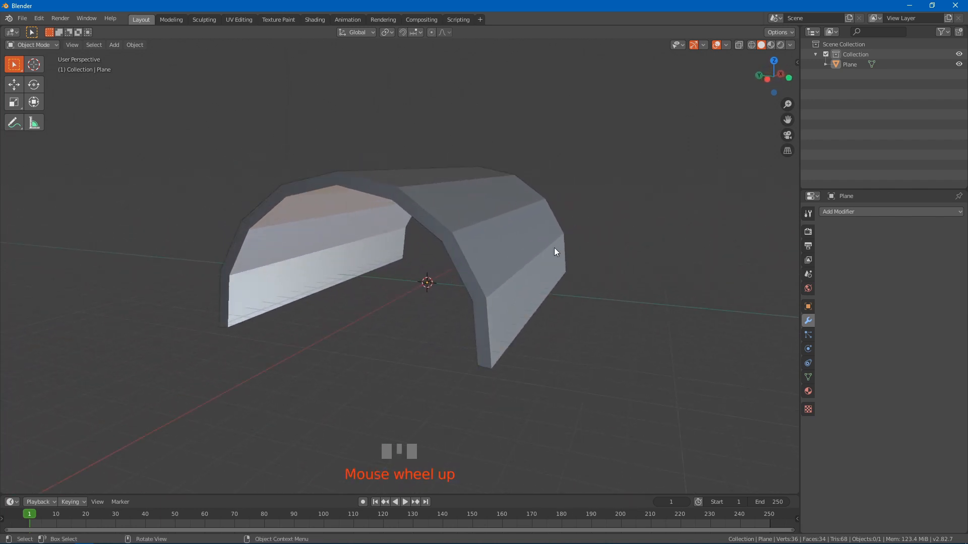
# Shade the arched shell smooth and enable Auto Smooth for its normals
pyautogui.click(483, 219)
pyautogui.rightClick(484, 218)
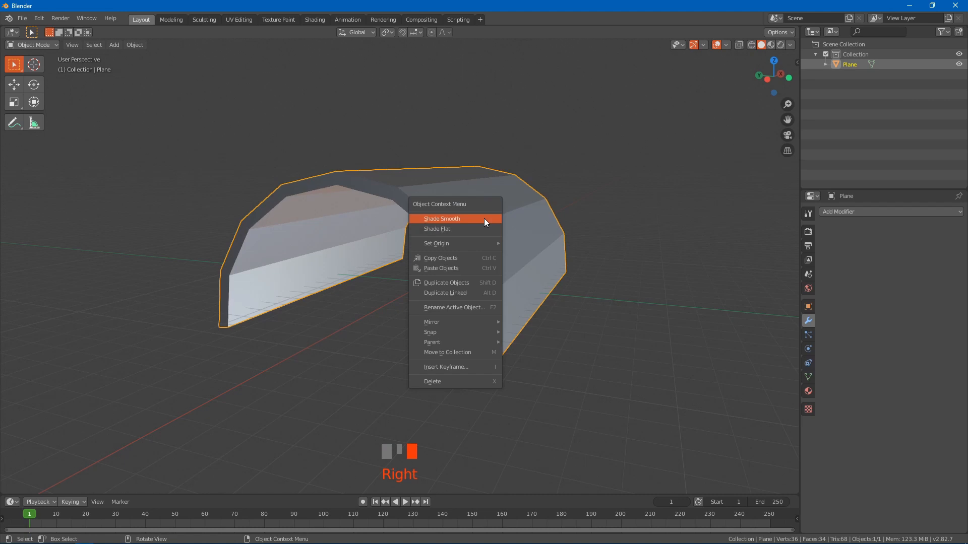
pyautogui.click(484, 219)
pyautogui.moveTo(528, 306)
pyautogui.mouseDown(button='middle')
pyautogui.moveTo(534, 289)
pyautogui.moveTo(455, 305)
pyautogui.moveTo(512, 310)
pyautogui.mouseUp(button='middle')
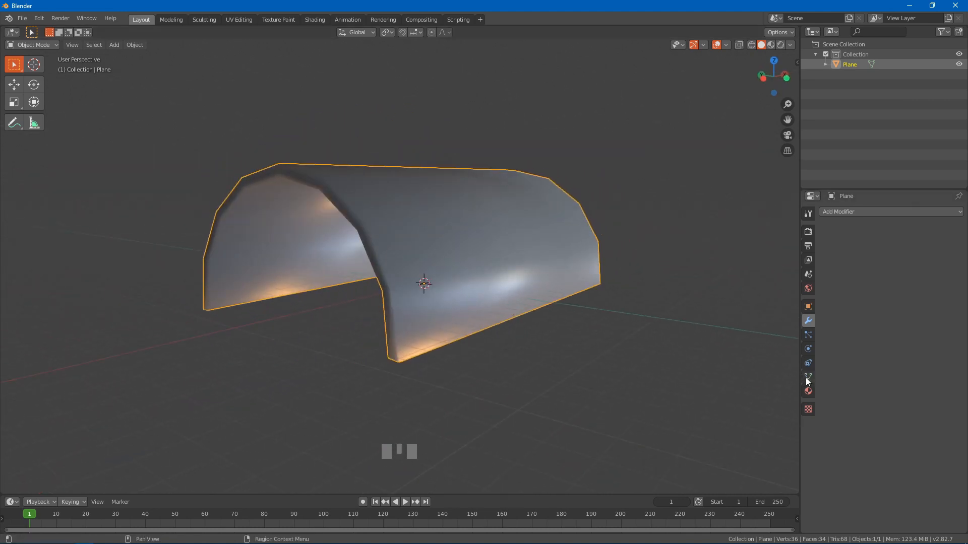
pyautogui.click(808, 377)
pyautogui.click(837, 397)
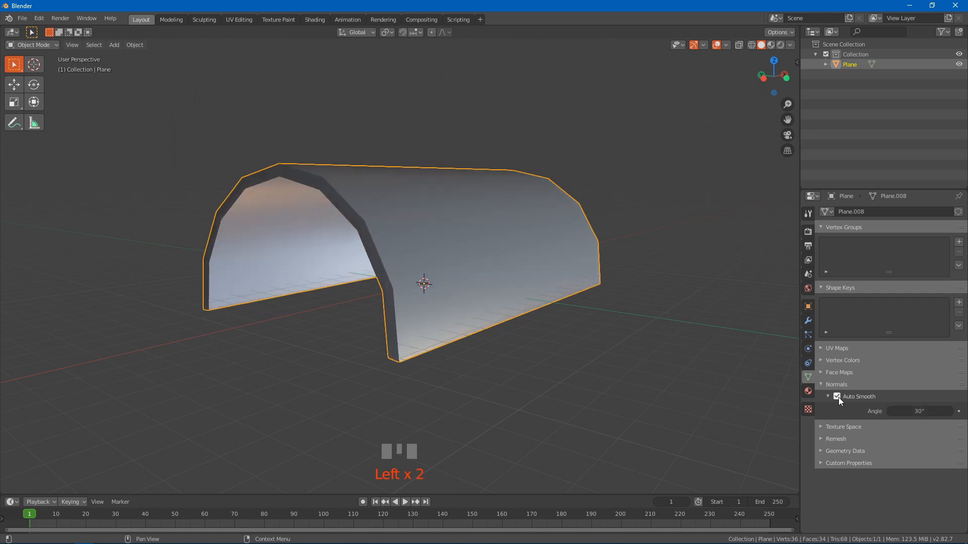
pyautogui.click(819, 384)
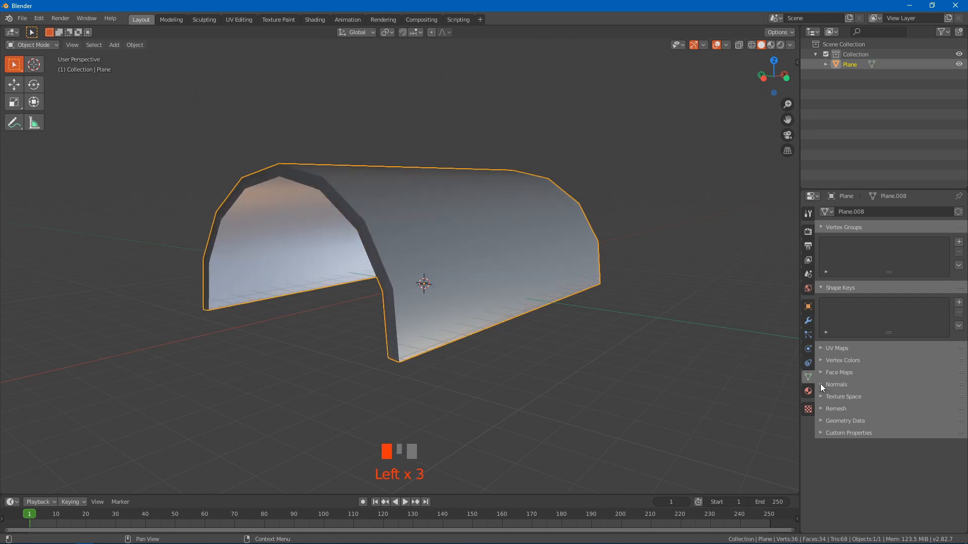
# In Edit Mode, select the two narrow bottom faces at the feet of the arch
pyautogui.moveTo(536, 319); pyautogui.dragTo(534, 283, button='middle')
pyautogui.press('Tab')
pyautogui.press('3')
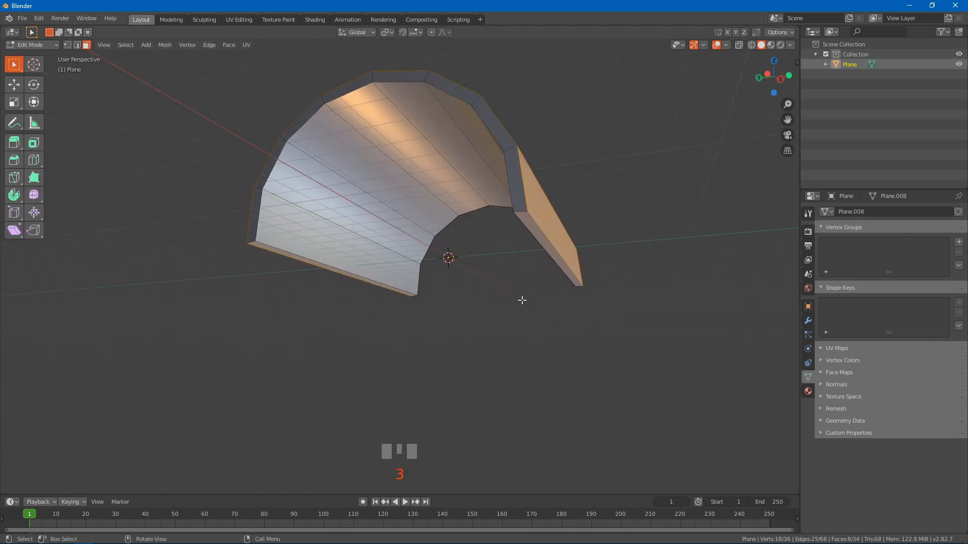
pyautogui.click(536, 230)
pyautogui.keyDown('shift'); pyautogui.click(260, 248); pyautogui.keyUp('shift')
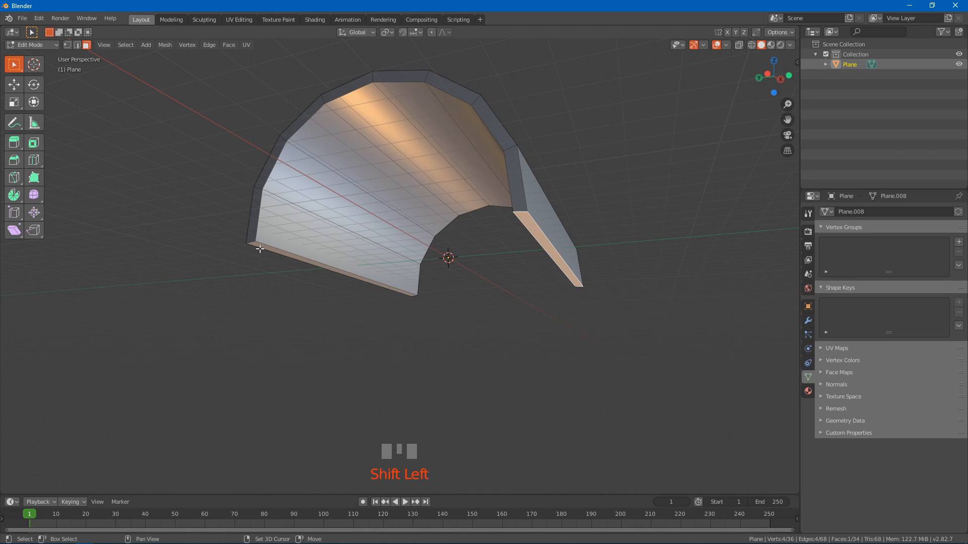
pyautogui.moveTo(333, 311); pyautogui.dragTo(391, 260, button='middle')
pyautogui.keyDown('shift'); pyautogui.click(410, 178); pyautogui.keyUp('shift')
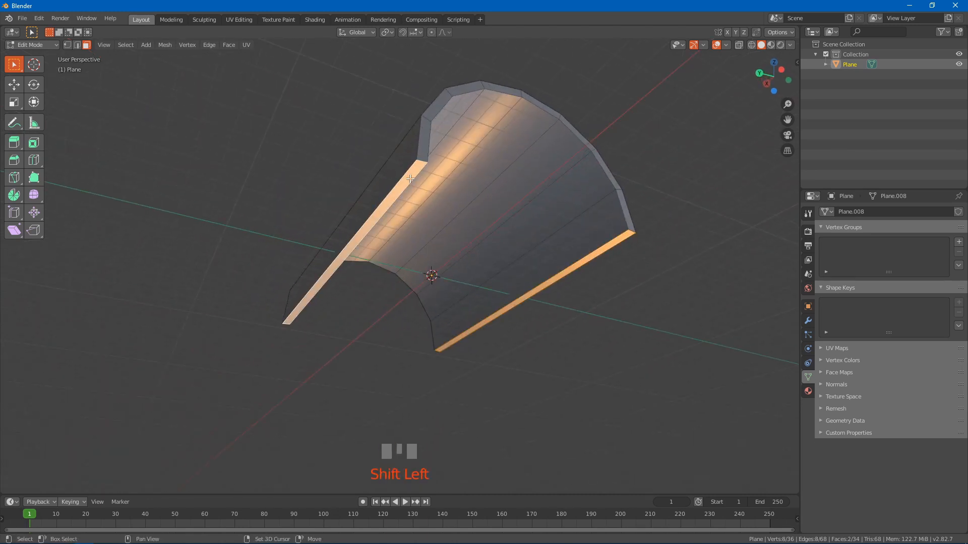
# Flatten the two selected foot faces by scaling them to 0 along the global Z axis
pyautogui.moveTo(501, 236); pyautogui.dragTo(527, 278, button='middle')
pyautogui.scroll(3, 527, 278)
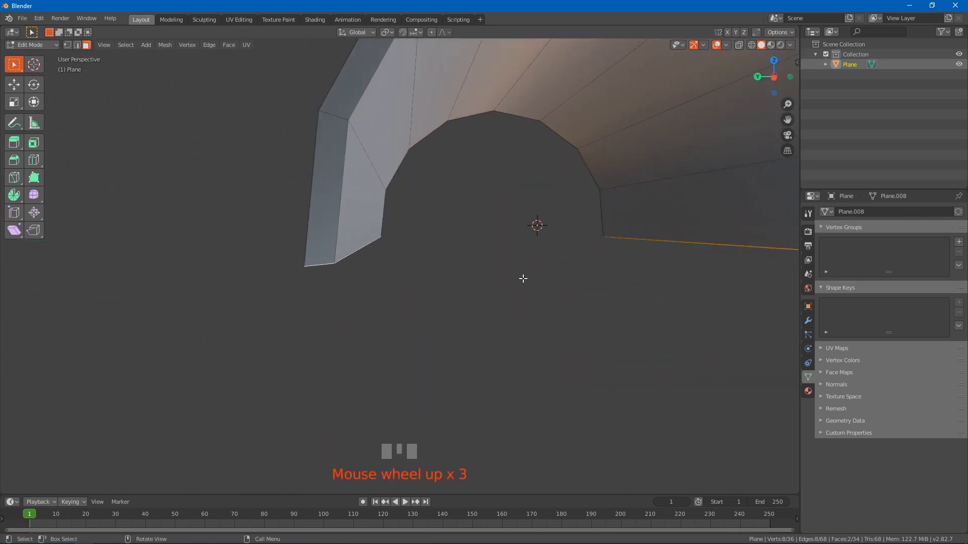
pyautogui.press('s')
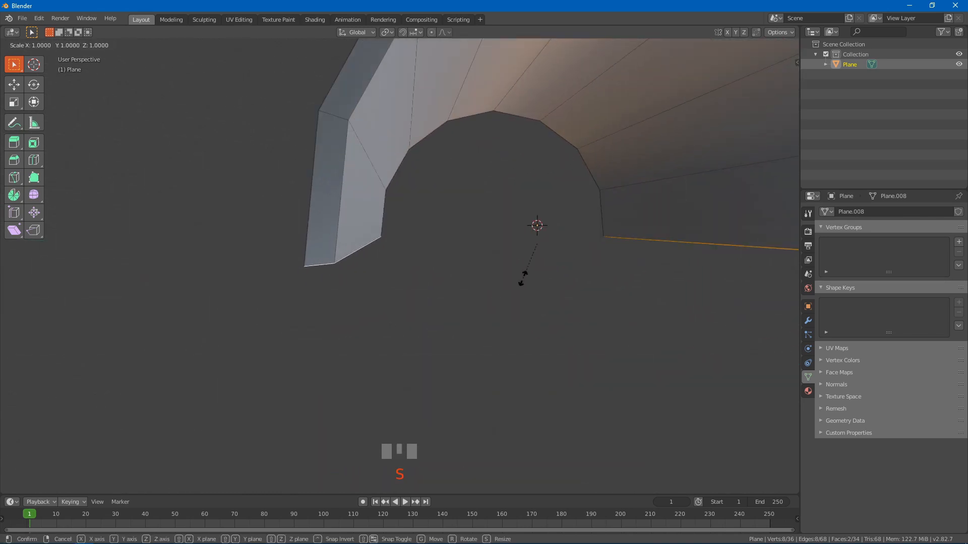
pyautogui.press('z')
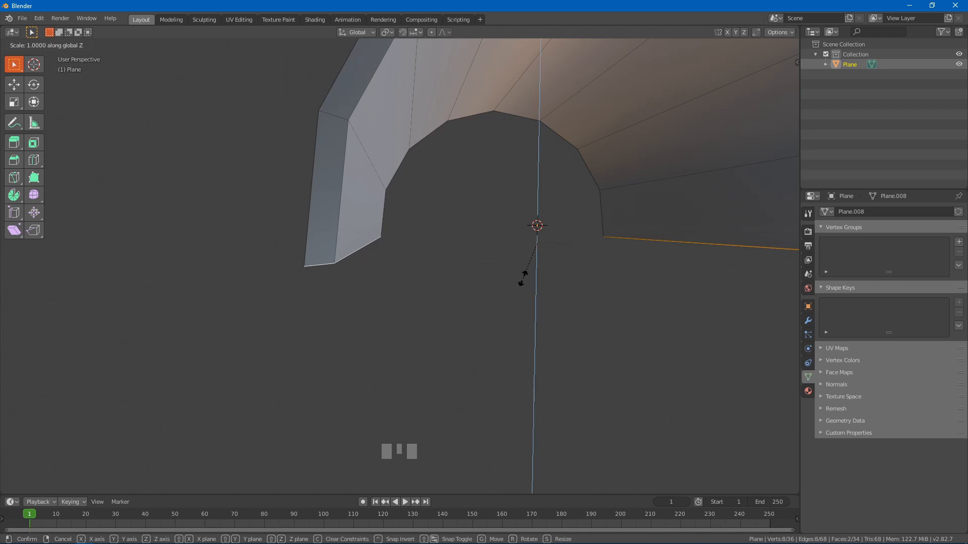
pyautogui.write('0')
pyautogui.press('Return')
# Extrude both foot faces about 0.51 m downward along the global Z axis, then return to Object Mode and deselect the arch
pyautogui.scroll(-3, 523, 279)
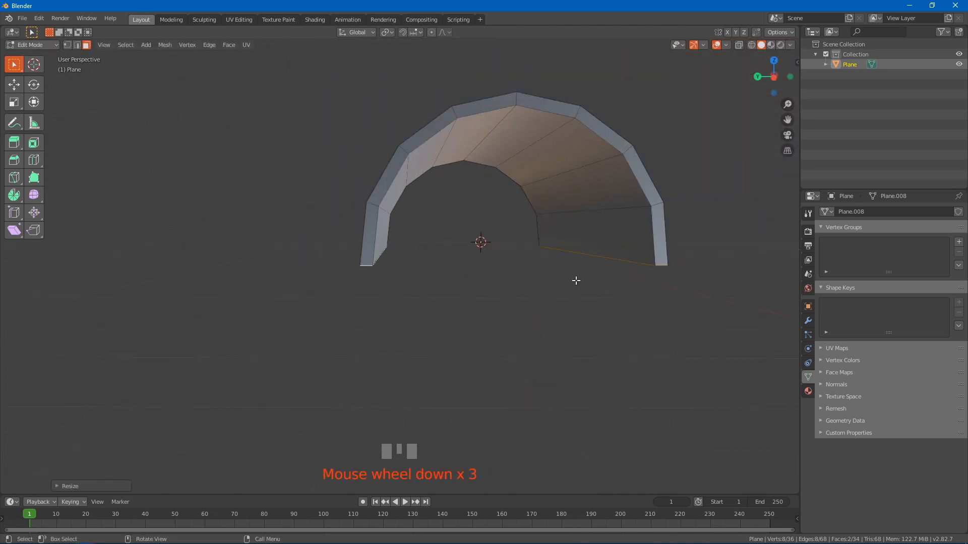
pyautogui.keyDown('shift'); pyautogui.moveTo(577, 282); pyautogui.dragTo(553, 279, button='middle'); pyautogui.keyUp('shift')
pyautogui.press('e')
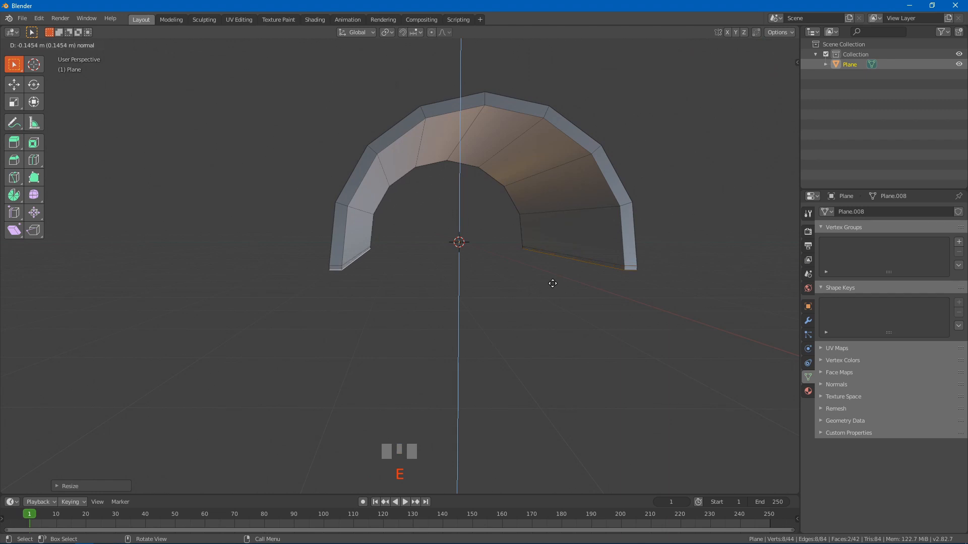
pyautogui.press('z')
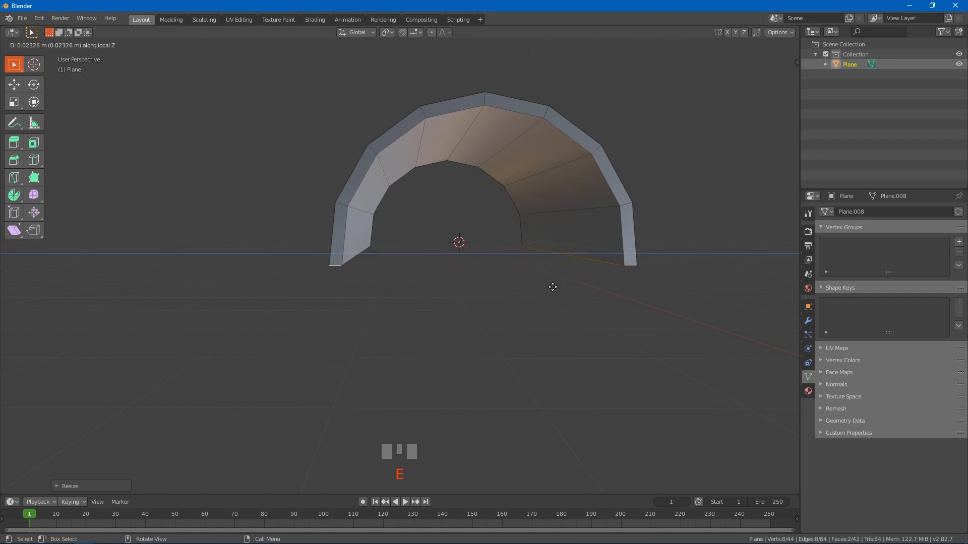
pyautogui.press('y')
pyautogui.press('y')
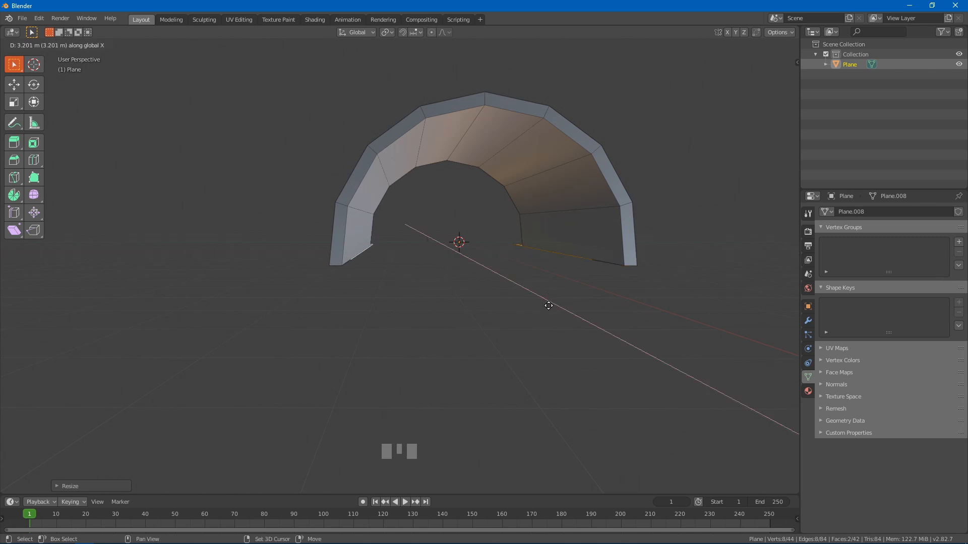
pyautogui.press('z')
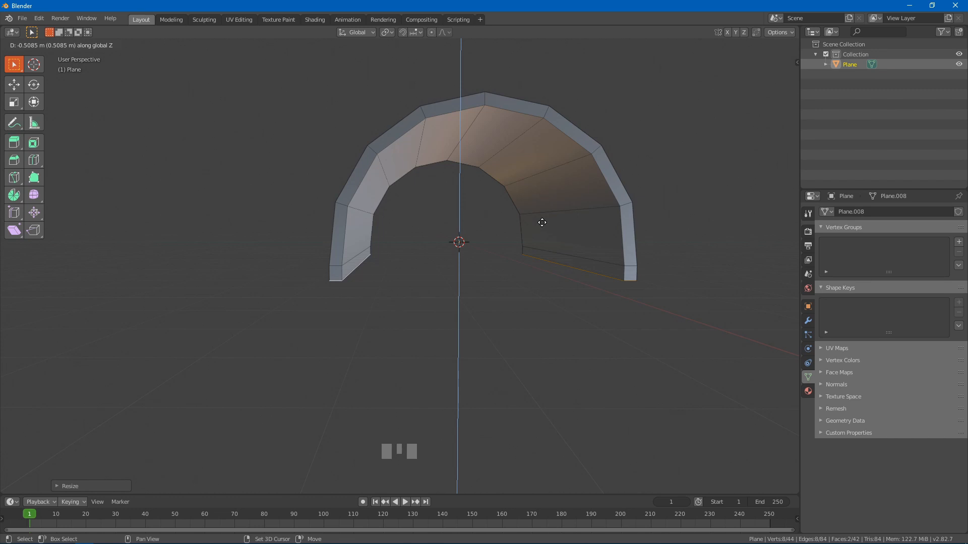
pyautogui.click(542, 222)
pyautogui.moveTo(529, 292); pyautogui.dragTo(531, 313, button='middle')
pyautogui.press('Tab')
pyautogui.click(539, 306)
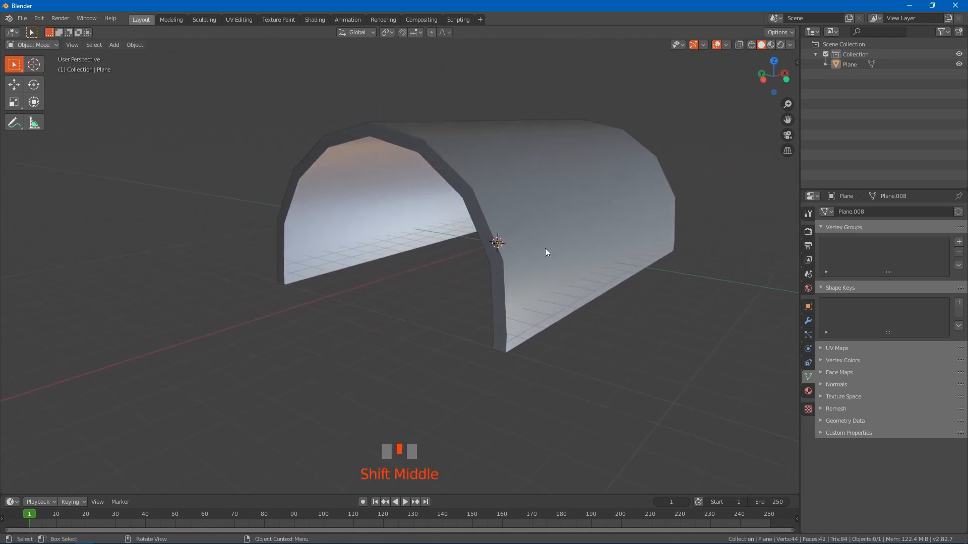
# Add a Subdivision Surface modifier to the arch with 2 viewport subdivisions
pyautogui.keyDown('shift'); pyautogui.moveTo(543, 244); pyautogui.dragTo(528, 264, button='middle'); pyautogui.keyUp('shift')
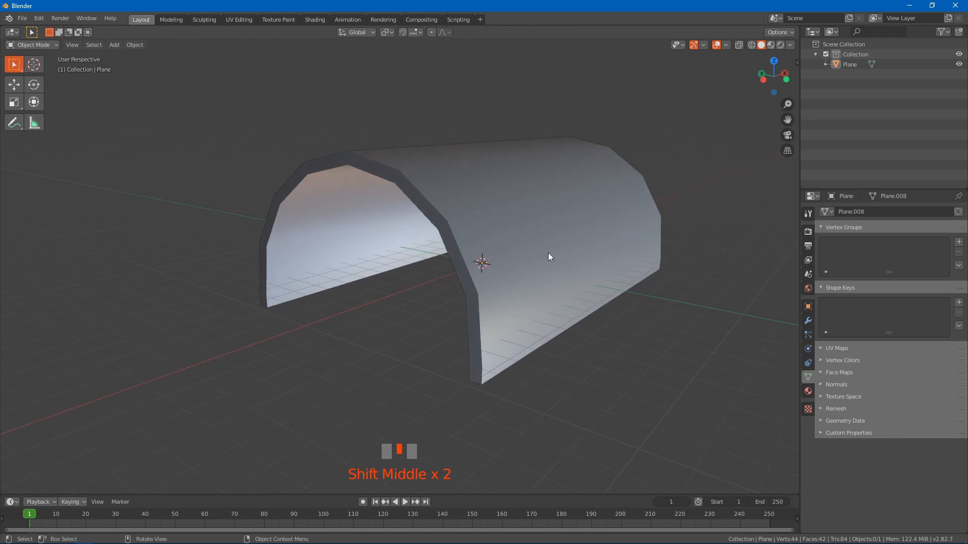
pyautogui.click(549, 257)
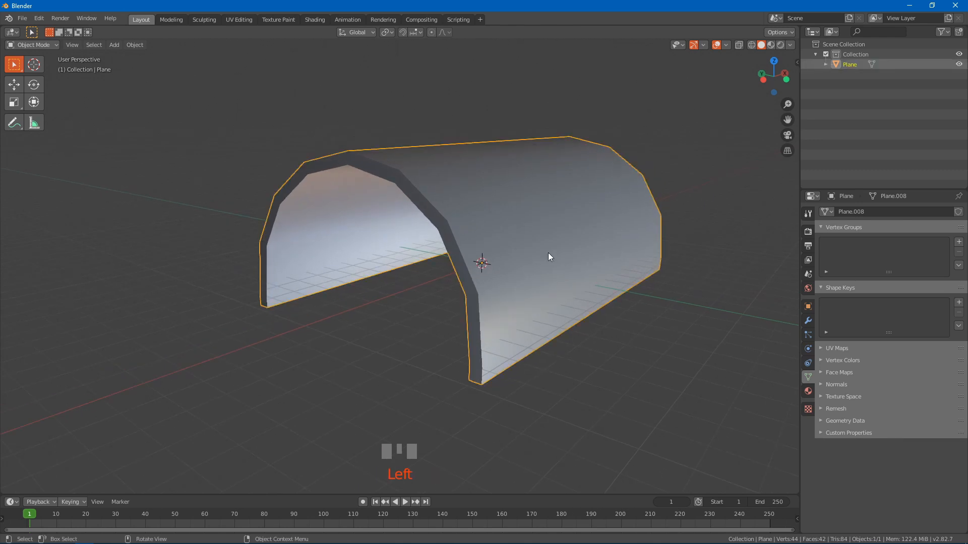
pyautogui.click(809, 319)
pyautogui.click(849, 214)
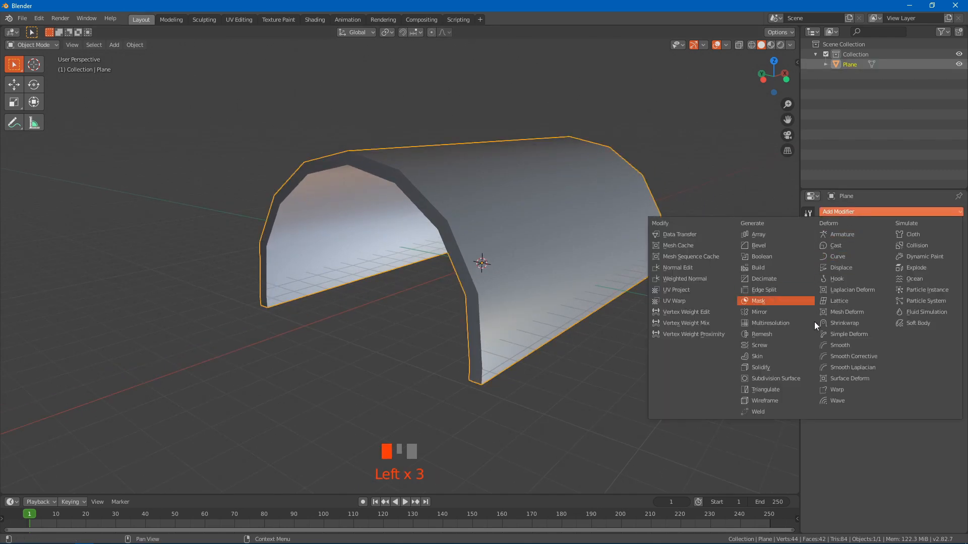
pyautogui.click(803, 379)
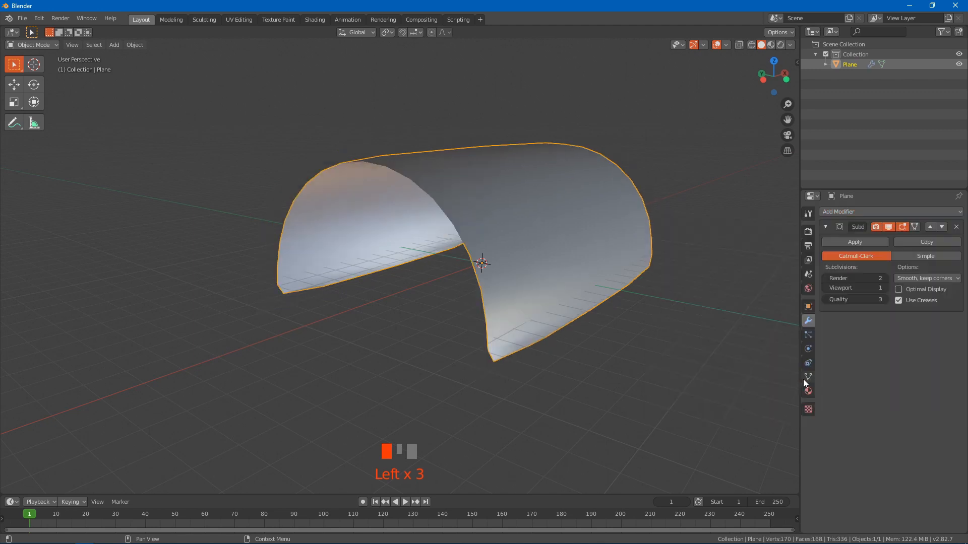
pyautogui.click(886, 287)
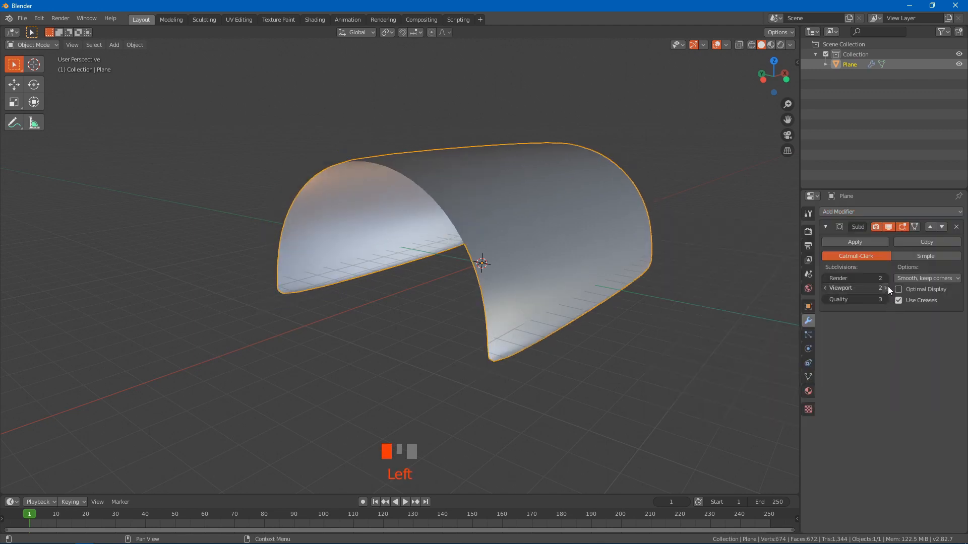
pyautogui.click(851, 348)
# In Edit Mode with edge selection, select the inner and outer rim edges around one open end of the arch
pyautogui.moveTo(557, 278); pyautogui.dragTo(501, 301, button='middle')
pyautogui.scroll(3, 571, 266)
pyautogui.press('Tab')
pyautogui.scroll(-2, 546, 278)
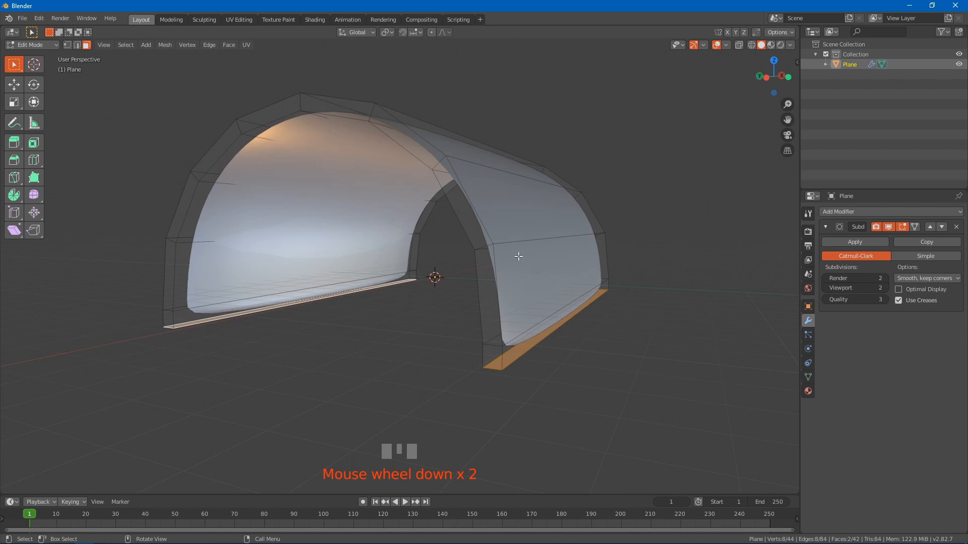
pyautogui.click(509, 343)
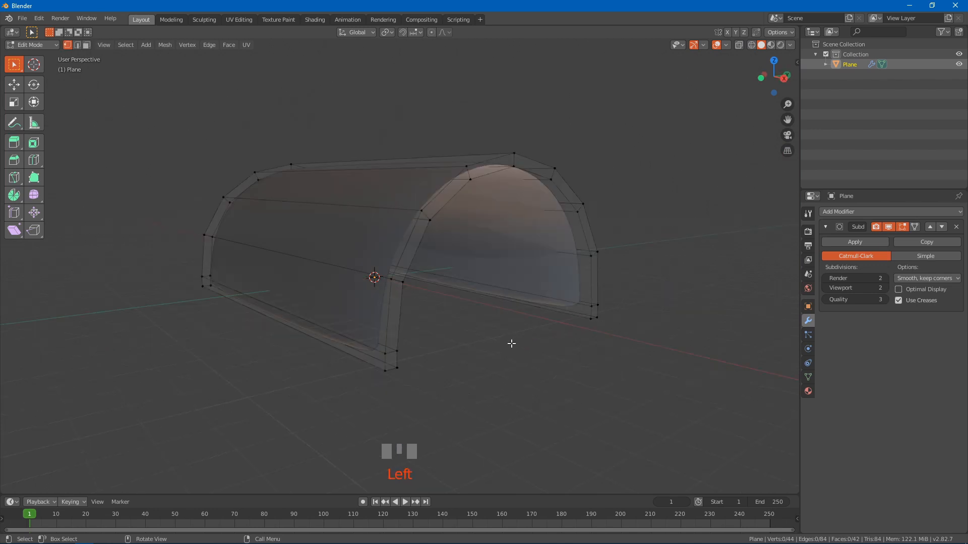
pyautogui.press('2')
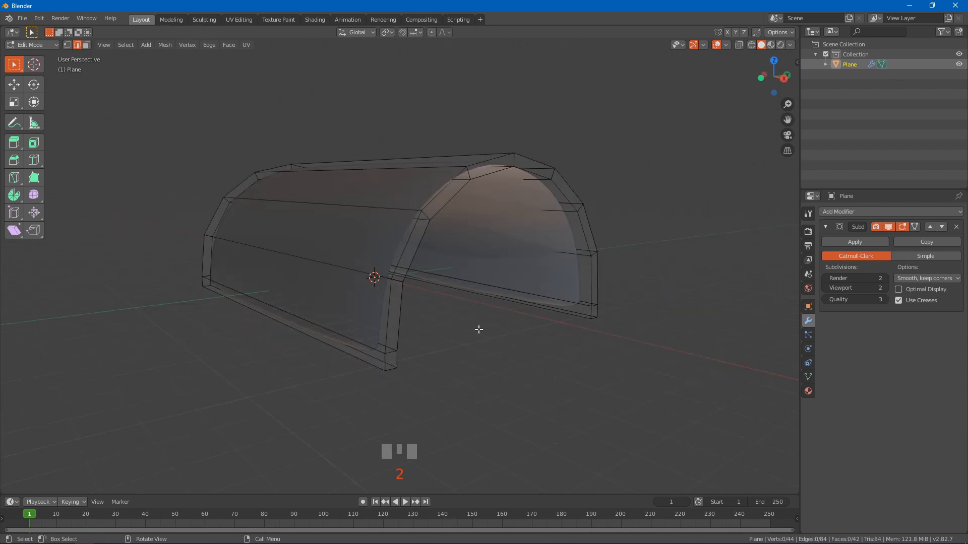
pyautogui.keyDown('alt'); pyautogui.keyDown('shift'); pyautogui.click(406, 301); pyautogui.keyUp('shift'); pyautogui.keyUp('alt')
pyautogui.keyDown('alt'); pyautogui.keyDown('shift'); pyautogui.click(405, 301); pyautogui.keyUp('shift'); pyautogui.keyUp('alt')
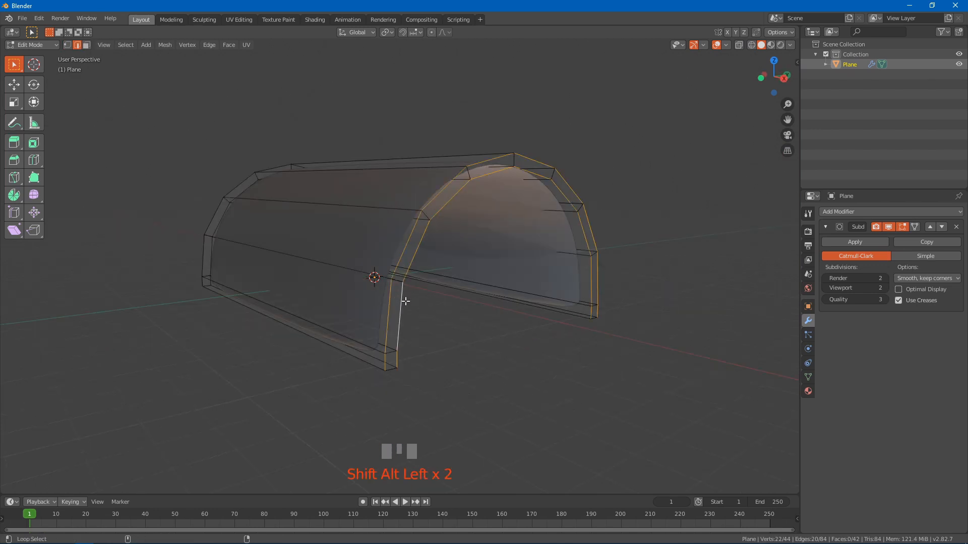
# Add the short bottom edges at that end and the long lower edges of the feet to the edge selection
pyautogui.keyDown('alt'); pyautogui.keyDown('shift'); pyautogui.click(392, 364); pyautogui.keyUp('shift'); pyautogui.keyUp('alt')
pyautogui.keyDown('alt'); pyautogui.keyDown('shift'); pyautogui.click(383, 363); pyautogui.keyUp('shift'); pyautogui.keyUp('alt')
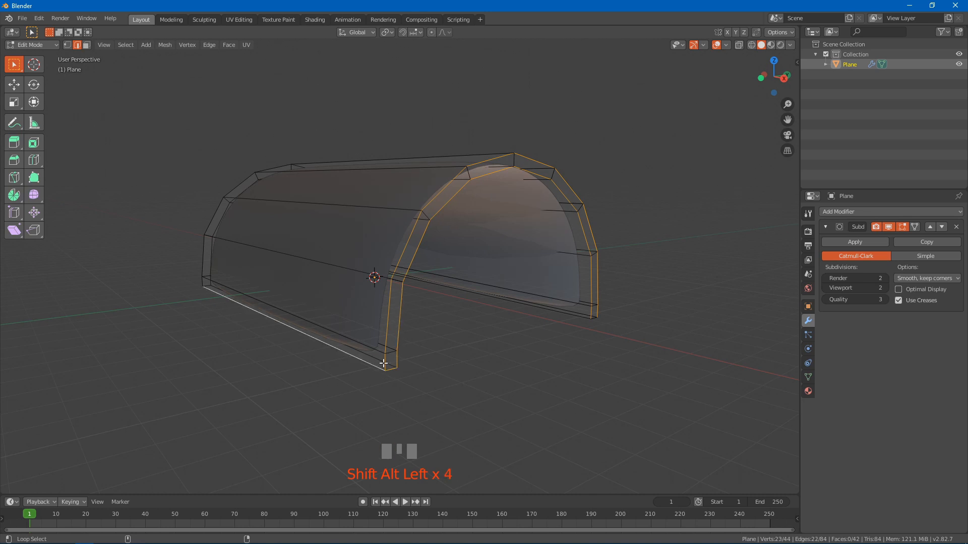
pyautogui.keyDown('alt'); pyautogui.keyDown('shift'); pyautogui.click(564, 314); pyautogui.keyUp('shift'); pyautogui.keyUp('alt')
pyautogui.keyDown('alt'); pyautogui.keyDown('shift'); pyautogui.click(587, 313); pyautogui.keyUp('shift'); pyautogui.keyUp('alt')
pyautogui.moveTo(590, 335); pyautogui.dragTo(527, 318, button='middle')
pyautogui.scroll(3, 535, 335)
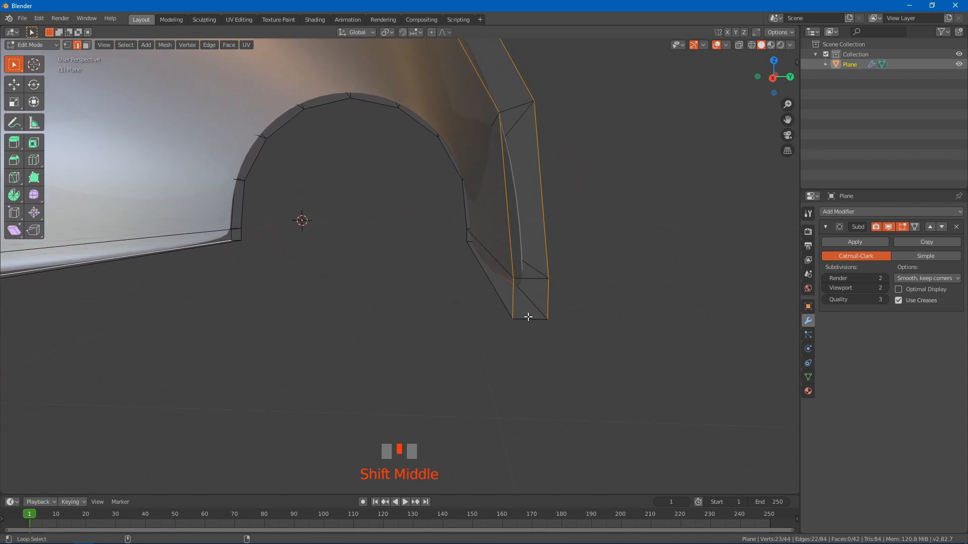
pyautogui.keyDown('alt'); pyautogui.keyDown('shift'); pyautogui.click(534, 310); pyautogui.keyUp('shift'); pyautogui.keyUp('alt')
pyautogui.keyDown('alt'); pyautogui.keyDown('shift'); pyautogui.click(533, 310); pyautogui.keyUp('shift'); pyautogui.keyUp('alt')
pyautogui.keyDown('alt'); pyautogui.keyDown('shift'); pyautogui.click(537, 317); pyautogui.keyUp('shift'); pyautogui.keyUp('alt')
pyautogui.keyDown('alt'); pyautogui.keyDown('shift'); pyautogui.click(497, 293); pyautogui.keyUp('shift'); pyautogui.keyUp('alt')
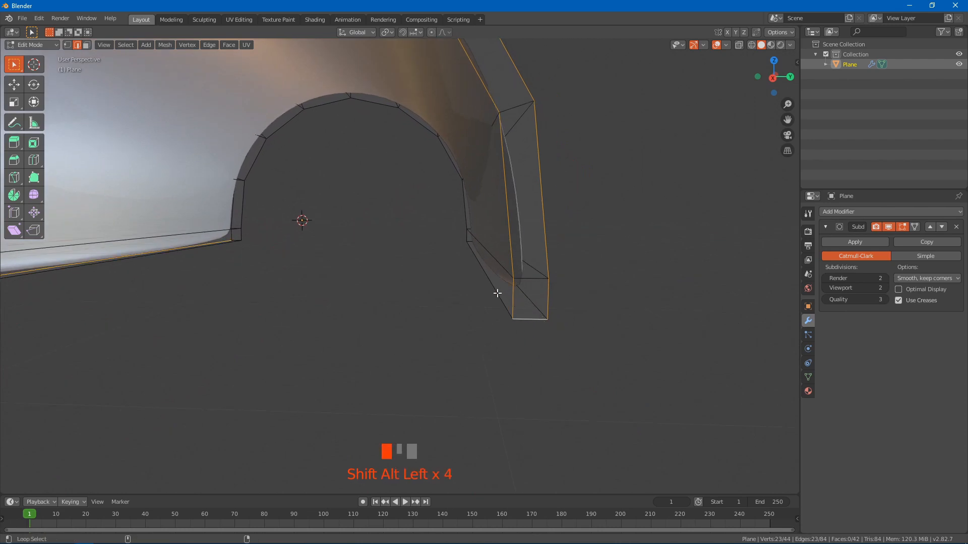
pyautogui.moveTo(525, 307); pyautogui.dragTo(413, 290, button='middle')
pyautogui.keyDown('alt'); pyautogui.keyDown('shift'); pyautogui.click(342, 306); pyautogui.keyUp('shift'); pyautogui.keyUp('alt')
# Add the rim edges around the opposite open end and the short bottom edge of its foot to the selection
pyautogui.scroll(-2, 492, 304)
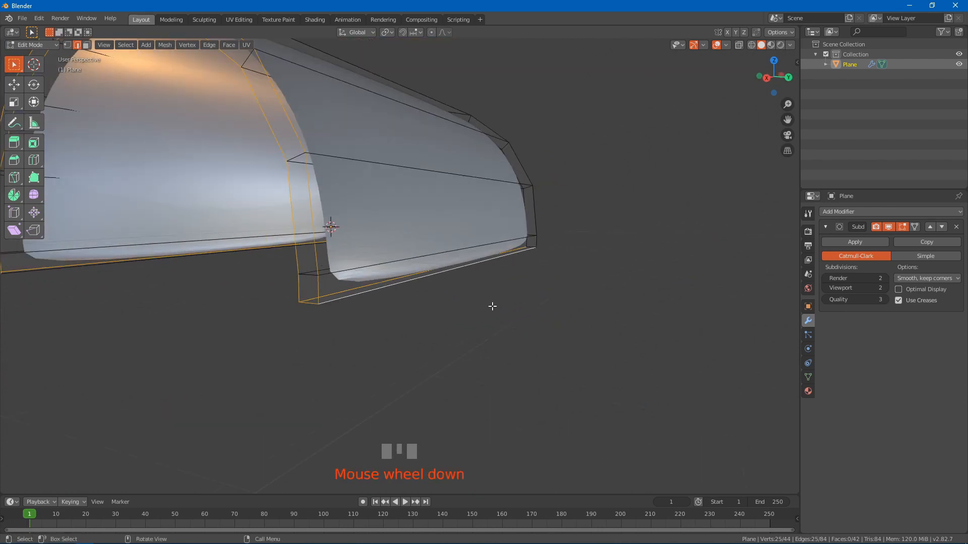
pyautogui.moveTo(493, 304); pyautogui.dragTo(487, 307, button='middle')
pyautogui.scroll(-2, 488, 307)
pyautogui.moveTo(536, 244); pyautogui.dragTo(389, 276, button='middle')
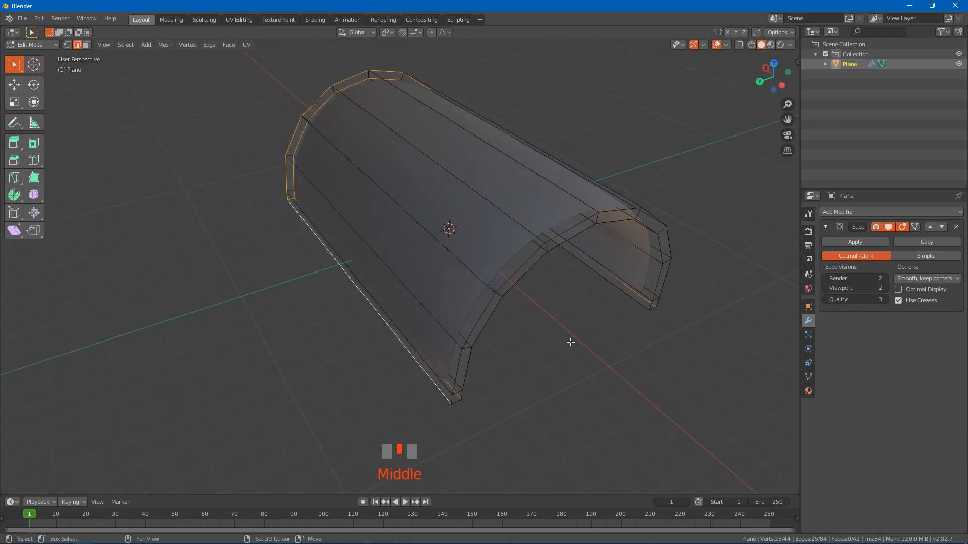
pyautogui.keyDown('shift'); pyautogui.moveTo(568, 339); pyautogui.dragTo(538, 324, button='middle'); pyautogui.keyUp('shift')
pyautogui.scroll(1, 513, 262)
pyautogui.keyDown('alt'); pyautogui.keyDown('shift'); pyautogui.click(495, 224); pyautogui.keyUp('shift'); pyautogui.keyUp('alt')
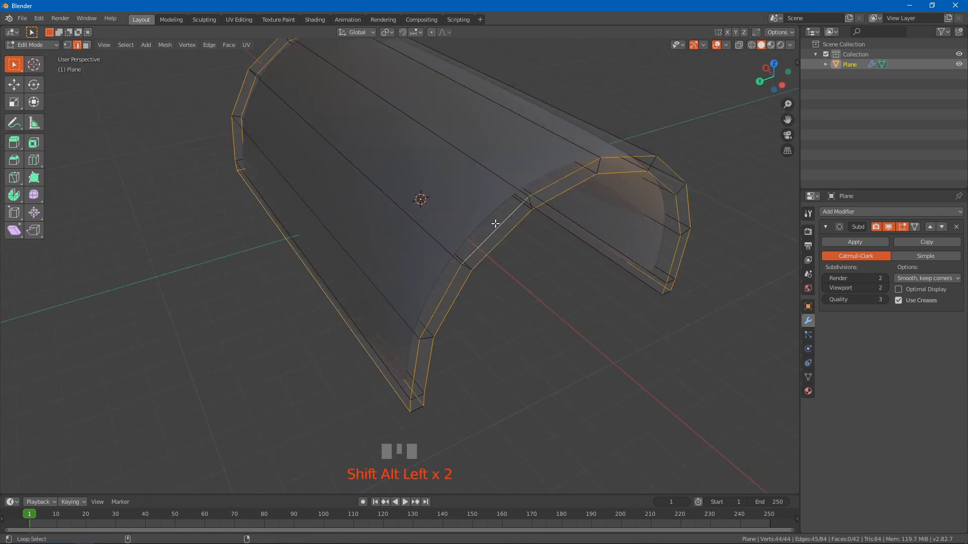
pyautogui.keyDown('alt'); pyautogui.keyDown('shift'); pyautogui.click(420, 414); pyautogui.keyUp('shift'); pyautogui.keyUp('alt')
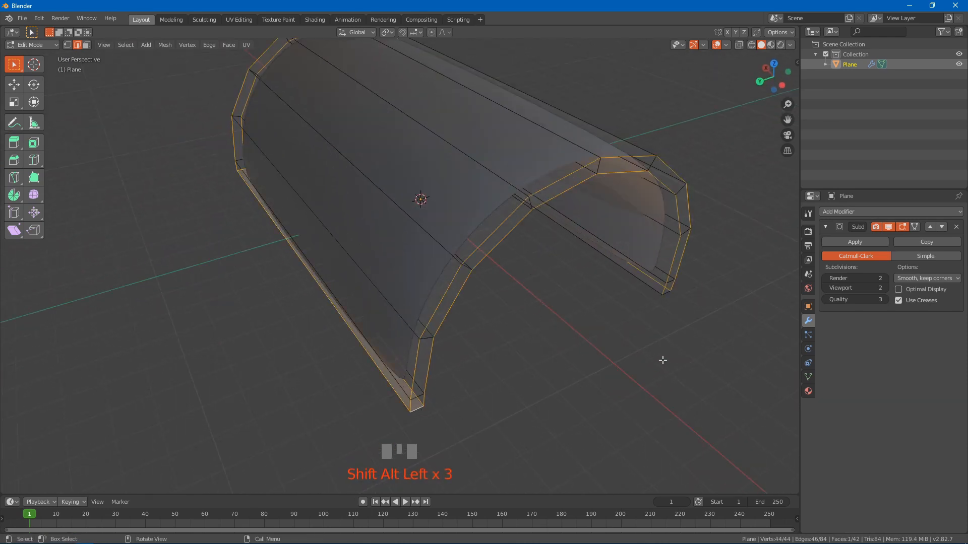
# Bevel the selected rim and foot edges narrowly with 3 segments to sharpen the subdivided shell's borders
pyautogui.moveTo(660, 297); pyautogui.dragTo(556, 278, button='middle')
pyautogui.hotkey('ctrl', 'b')
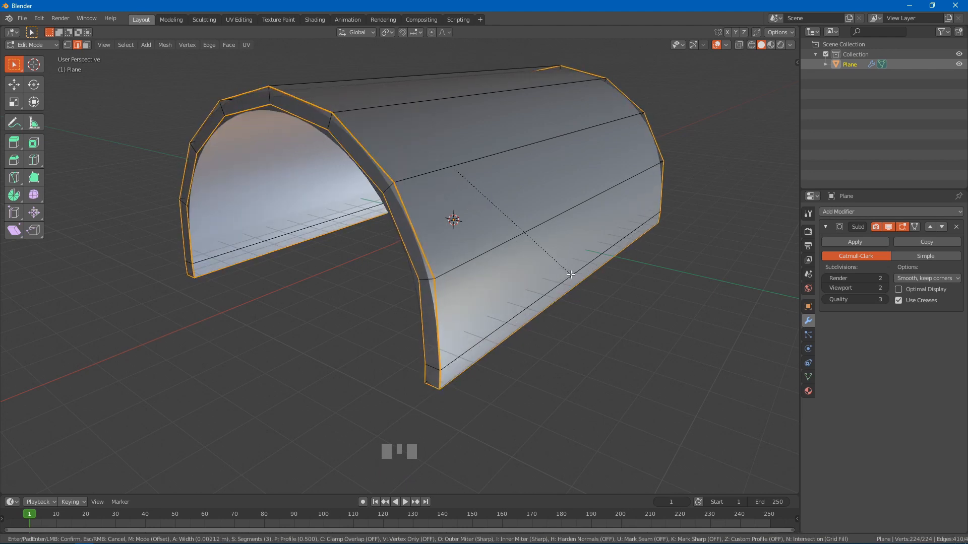
pyautogui.click(642, 328)
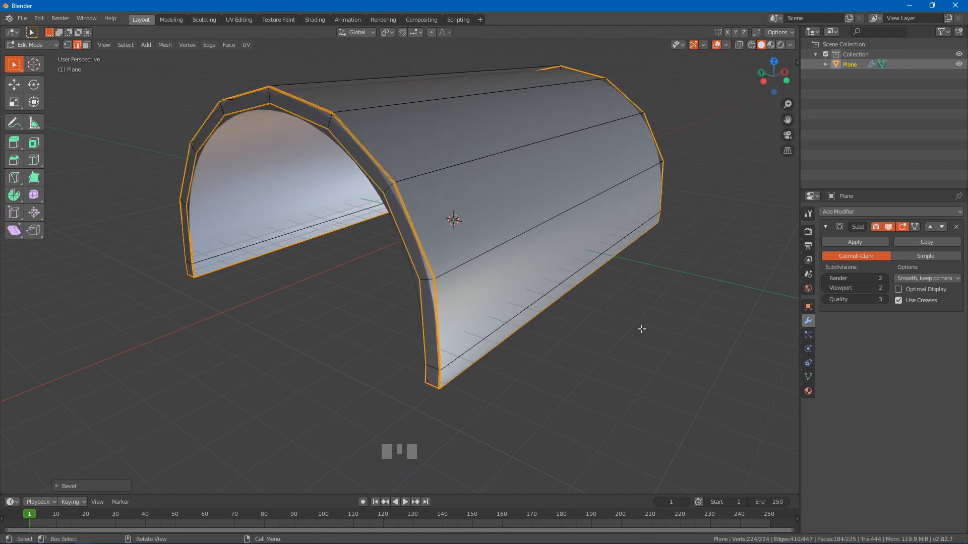
pyautogui.click(640, 328)
# Return to Object Mode and examine the smoothed shell's beveled rim and foot corners up close
pyautogui.moveTo(611, 319); pyautogui.dragTo(651, 262, button='middle')
pyautogui.press('Tab')
pyautogui.scroll(2, 578, 320)
pyautogui.click(672, 223)
pyautogui.keyDown('shift'); pyautogui.moveTo(673, 224); pyautogui.dragTo(564, 320, button='middle'); pyautogui.keyUp('shift')
pyautogui.scroll(2, 554, 302)
pyautogui.keyDown('shift'); pyautogui.moveTo(547, 284); pyautogui.dragTo(590, 273, button='middle'); pyautogui.keyUp('shift')
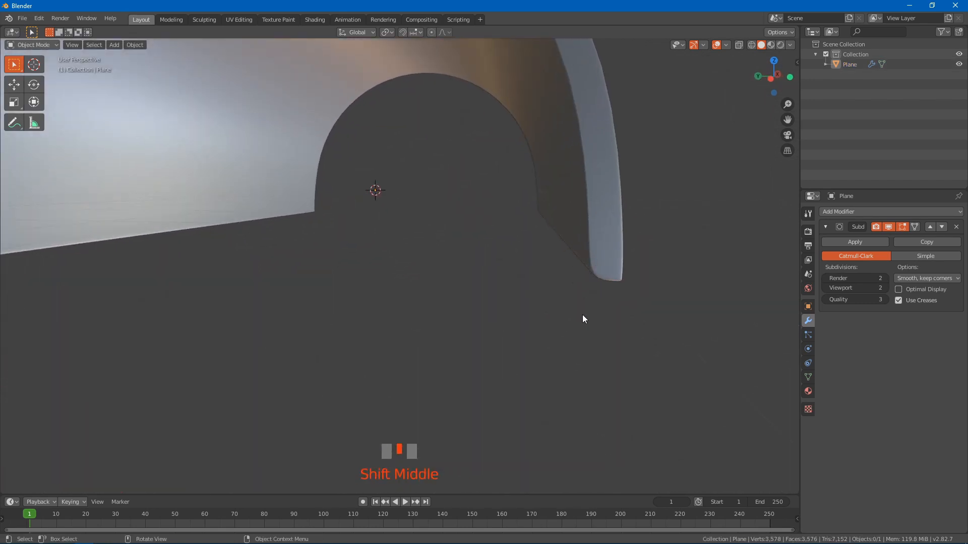
# Undo the rim and foot bevel, going back to the border edge selection in Edit Mode
pyautogui.moveTo(583, 317); pyautogui.dragTo(593, 294, button='middle')
pyautogui.moveTo(630, 176); pyautogui.dragTo(633, 188, button='middle')
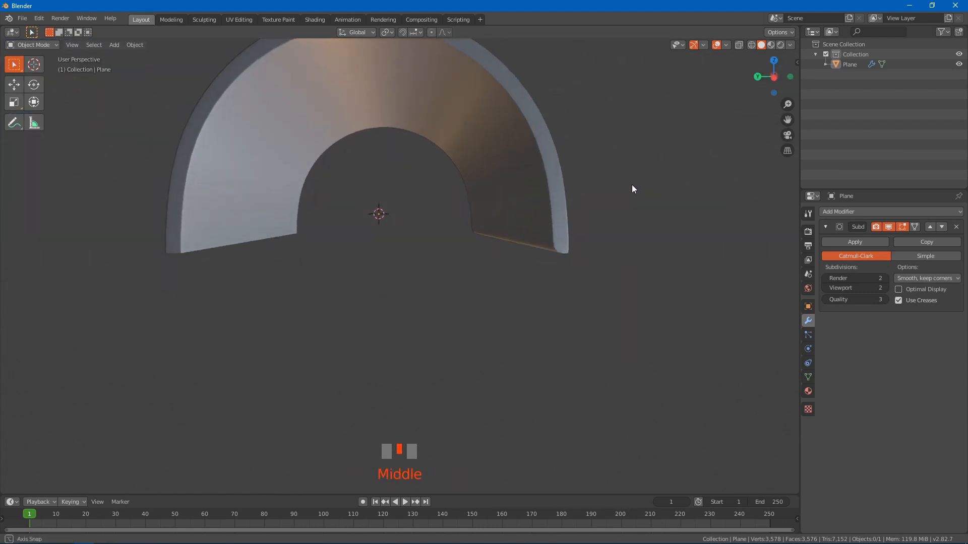
pyautogui.hotkey('ctrl', 'z')
pyautogui.hotkey('ctrl', 'z')
pyautogui.hotkey('ctrl', 'z')
pyautogui.hotkey('ctrl', 'z')
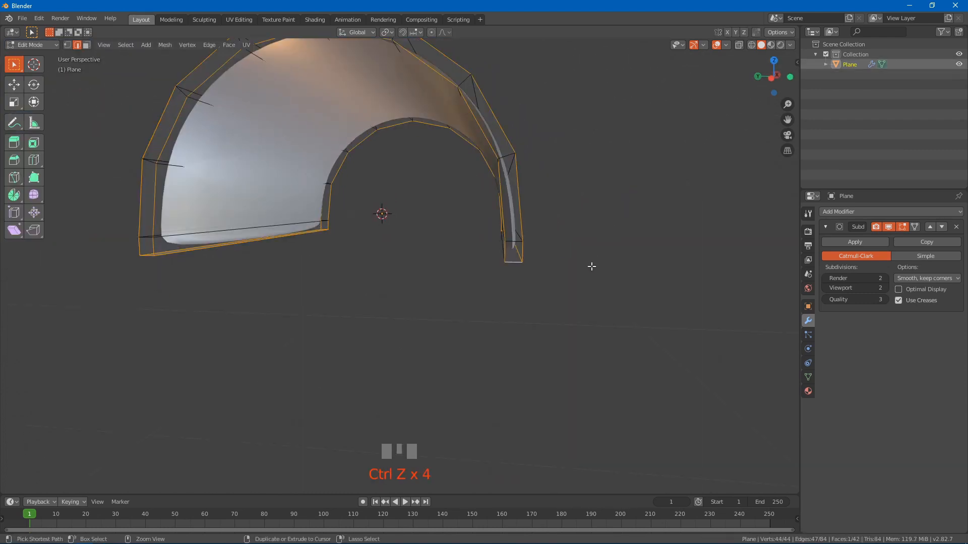
# Add the missing bottom foot edge to the selection and bevel all selected border edges very narrowly with 3 segments
pyautogui.moveTo(589, 266); pyautogui.dragTo(514, 300, button='middle')
pyautogui.scroll(3, 515, 301)
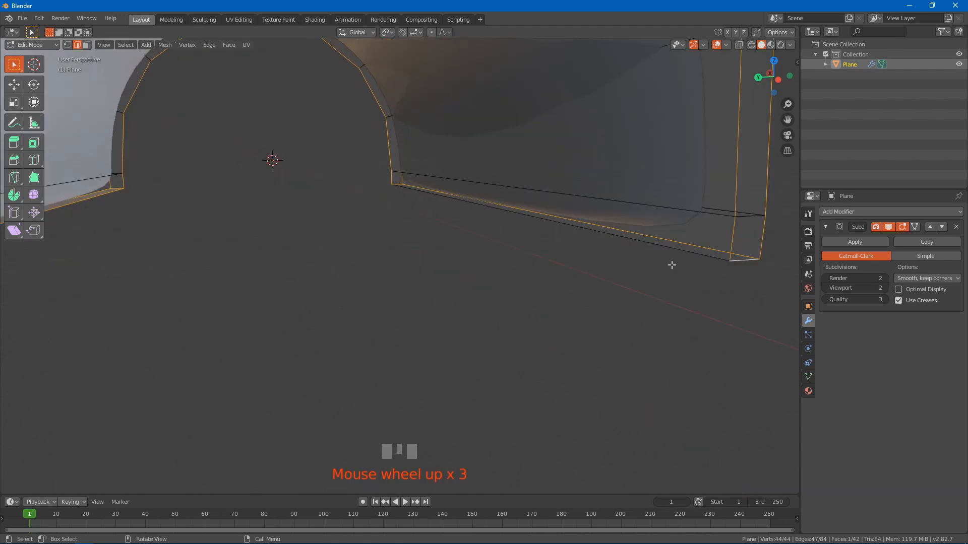
pyautogui.scroll(-3, 663, 248)
pyautogui.moveTo(662, 248); pyautogui.dragTo(602, 334, button='middle')
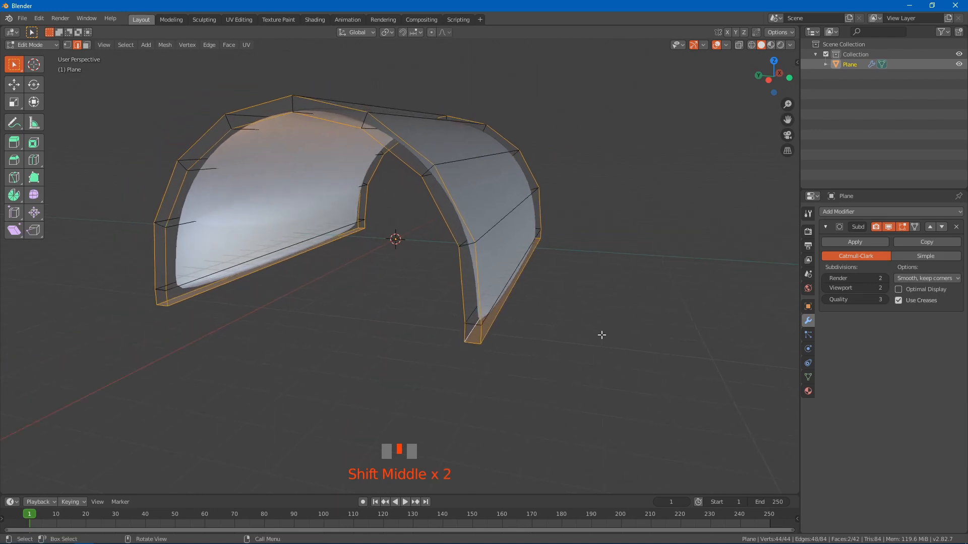
pyautogui.hotkey('ctrl', 'b')
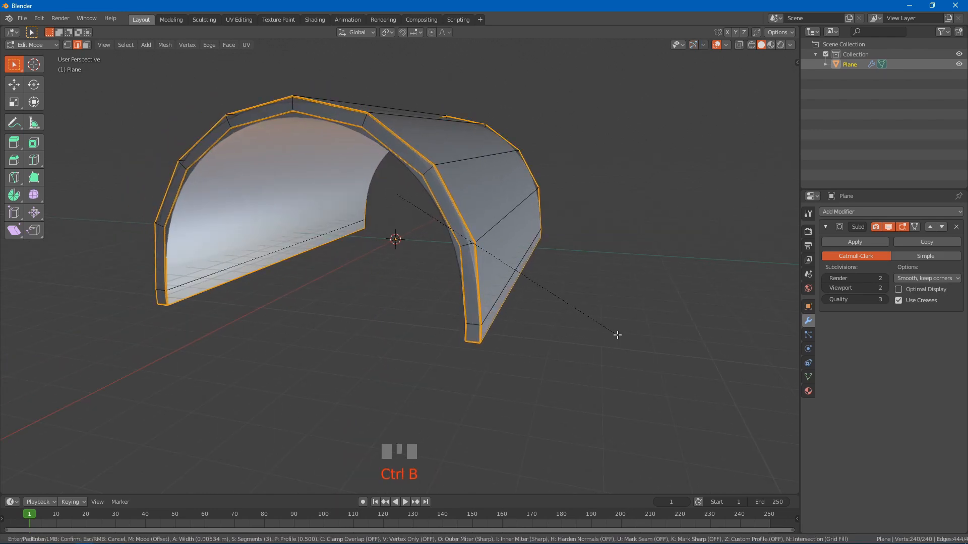
pyautogui.click(614, 329)
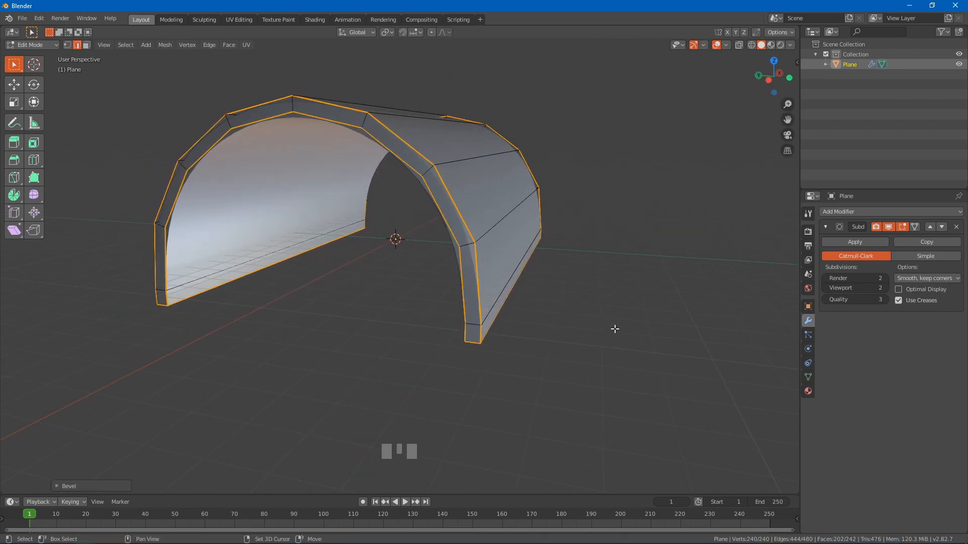
pyautogui.click(614, 328)
# Return to Object Mode and examine the re-beveled shell's rims and foot corners from several sides
pyautogui.press('Tab')
pyautogui.moveTo(597, 338); pyautogui.dragTo(580, 302, button='middle')
pyautogui.click(691, 361)
pyautogui.scroll(2, 558, 351)
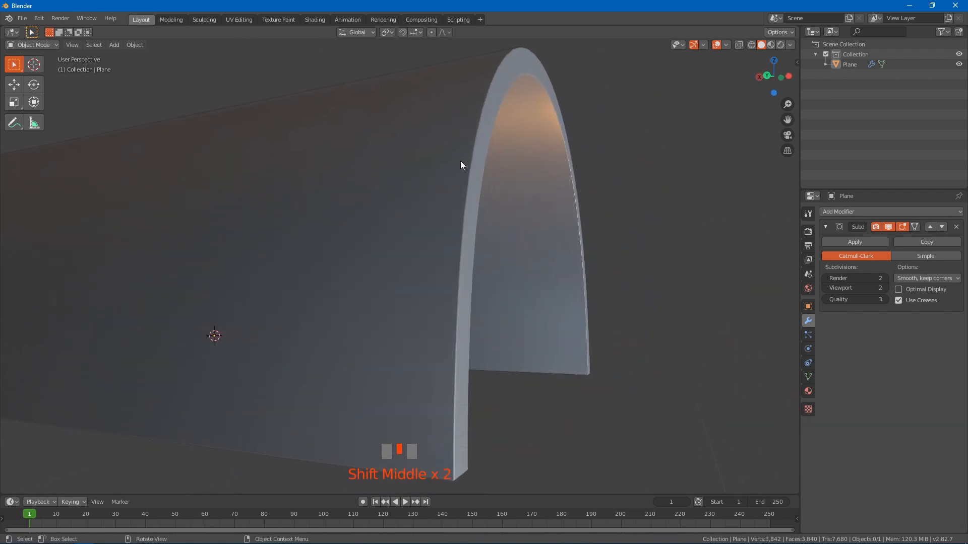
pyautogui.moveTo(590, 376); pyautogui.dragTo(555, 333, button='middle')
pyautogui.scroll(-2, 590, 379)
pyautogui.scroll(-4, 531, 374)
pyautogui.keyDown('shift'); pyautogui.moveTo(531, 374); pyautogui.dragTo(501, 371, button='middle'); pyautogui.keyUp('shift')
pyautogui.scroll(1, 492, 376)
pyautogui.scroll(1, 492, 373)
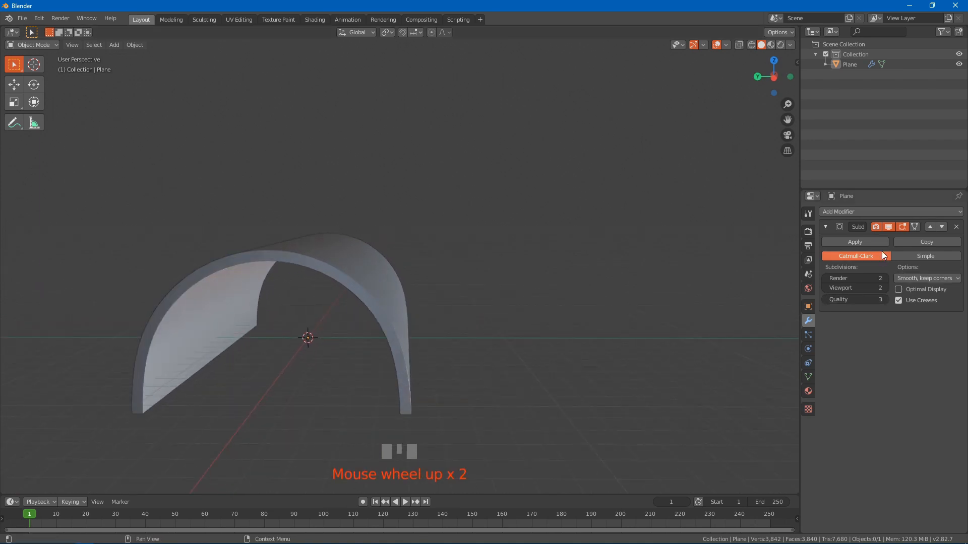
# Apply the Subdivision modifier to the shell and reselect it
pyautogui.click(882, 244)
pyautogui.click(526, 307)
pyautogui.click(396, 327)
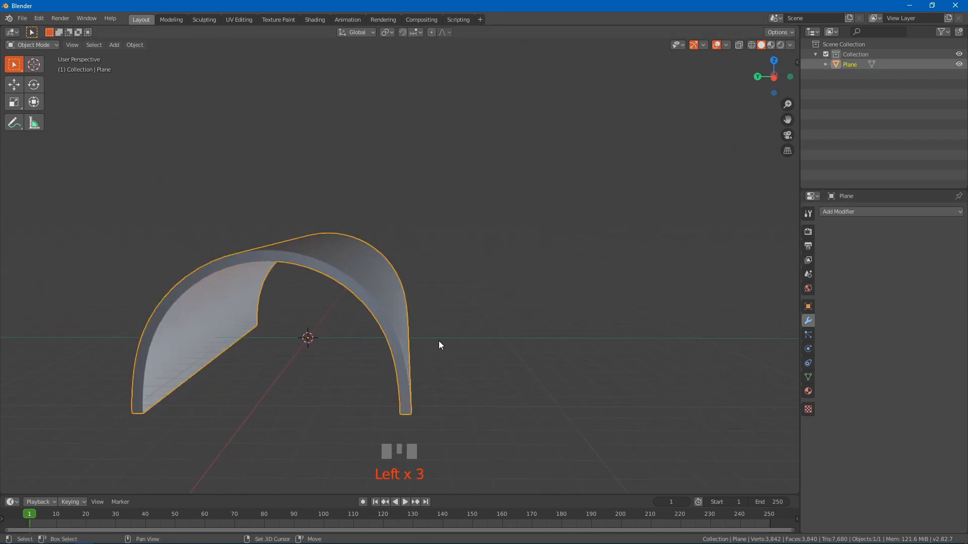
# Inspect the applied mesh's vertices around a foot in Edit Mode, then return to Object Mode and deselect the shell
pyautogui.moveTo(439, 345)
pyautogui.keyDown('shift'); pyautogui.mouseDown(button='middle')
pyautogui.moveTo(553, 391)
pyautogui.moveTo(473, 368)
pyautogui.moveTo(410, 328)
pyautogui.moveTo(413, 346)
pyautogui.moveTo(452, 341)
pyautogui.mouseUp(button='middle'); pyautogui.keyUp('shift')
pyautogui.scroll(2, 407, 315)
pyautogui.press('Tab')
pyautogui.scroll(5, 469, 338)
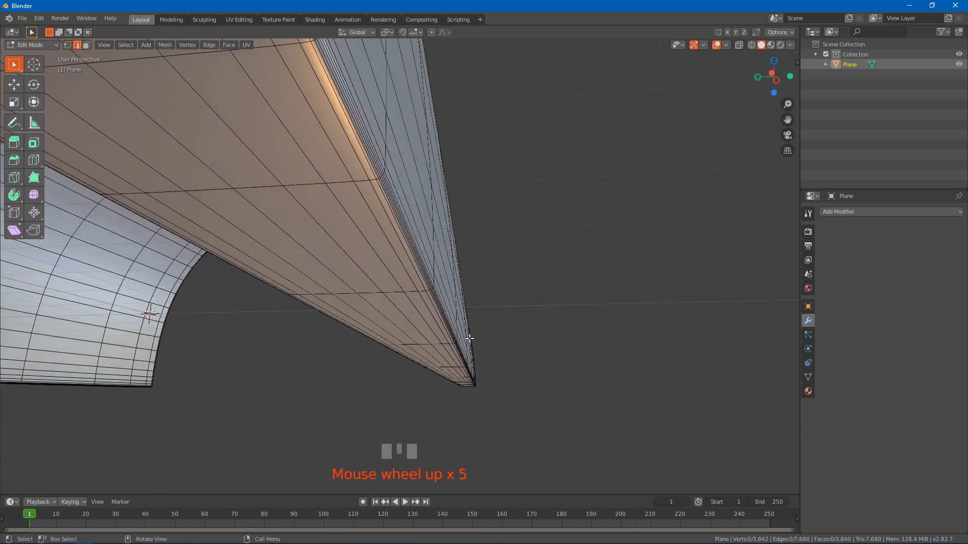
pyautogui.scroll(-1, 469, 338)
pyautogui.press('1')
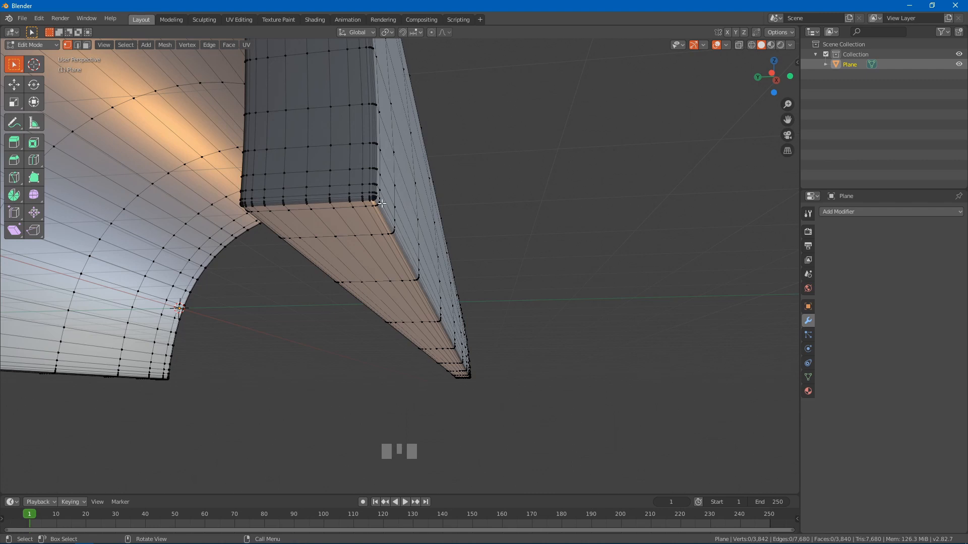
pyautogui.scroll(-1, 381, 204)
pyautogui.scroll(1, 404, 220)
pyautogui.scroll(-4, 404, 220)
pyautogui.moveTo(404, 220); pyautogui.dragTo(413, 242, button='middle')
pyautogui.moveTo(535, 245); pyautogui.dragTo(510, 331, button='middle')
pyautogui.press('Tab')
pyautogui.click(490, 298)
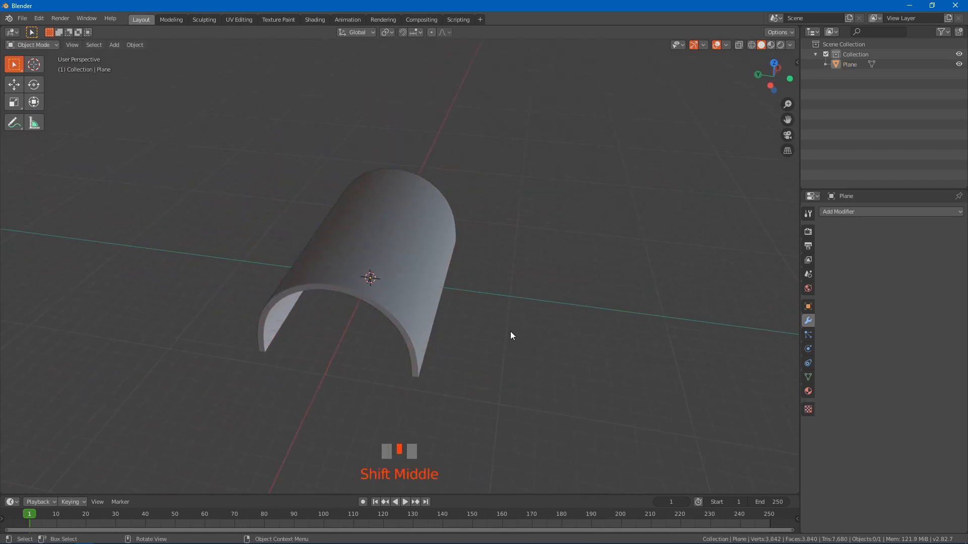
# Duplicate the arched shell and place the copy beside it, about 10.5 m away in the negative Y direction
pyautogui.click(434, 284)
pyautogui.moveTo(434, 283)
pyautogui.mouseDown(button='middle')
pyautogui.moveTo(404, 279)
pyautogui.moveTo(409, 269)
pyautogui.moveTo(480, 288)
pyautogui.moveTo(450, 286)
pyautogui.mouseUp(button='middle')
pyautogui.hotkey('shift', 'd')
pyautogui.press('x')
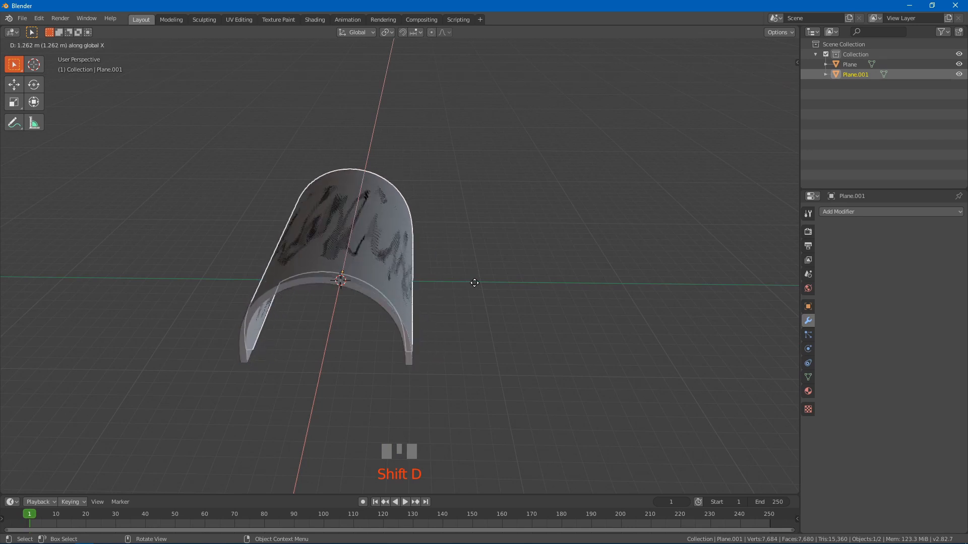
pyautogui.press('y')
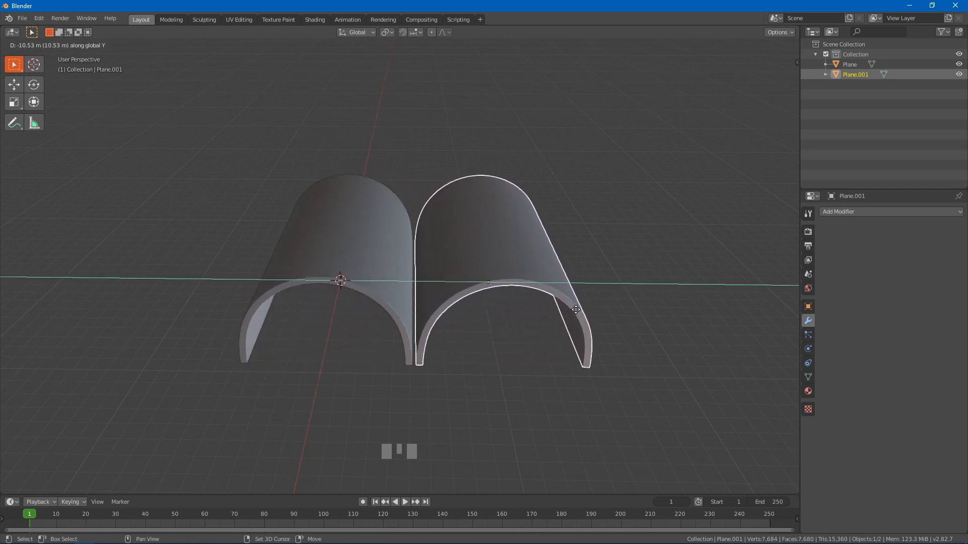
pyautogui.click(554, 309)
# Move the copy slightly along Y so its foot meets the original shell's foot, and deselect it
pyautogui.moveTo(485, 320); pyautogui.dragTo(489, 249, button='middle')
pyautogui.scroll(4, 472, 263)
pyautogui.scroll(3, 479, 302)
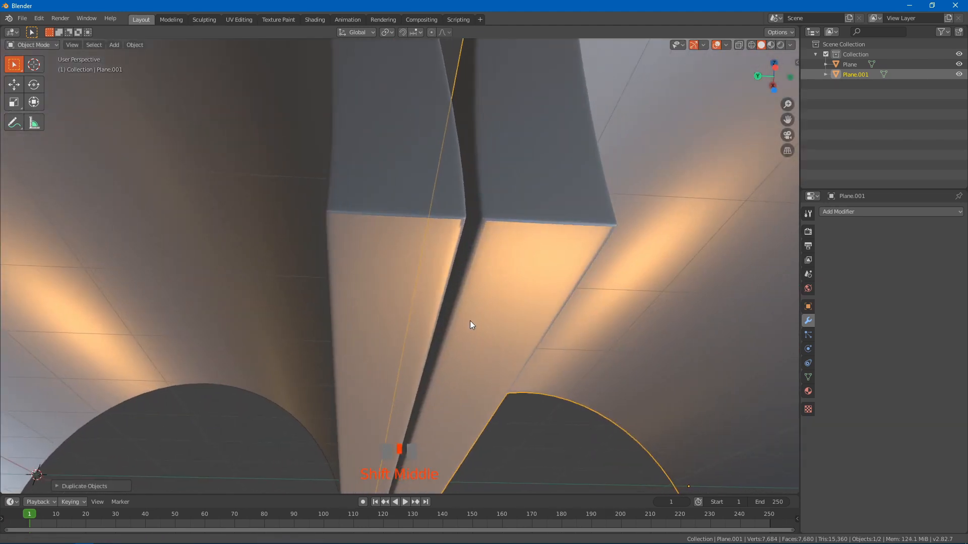
pyautogui.scroll(-2, 467, 318)
pyautogui.press('g')
pyautogui.press('y')
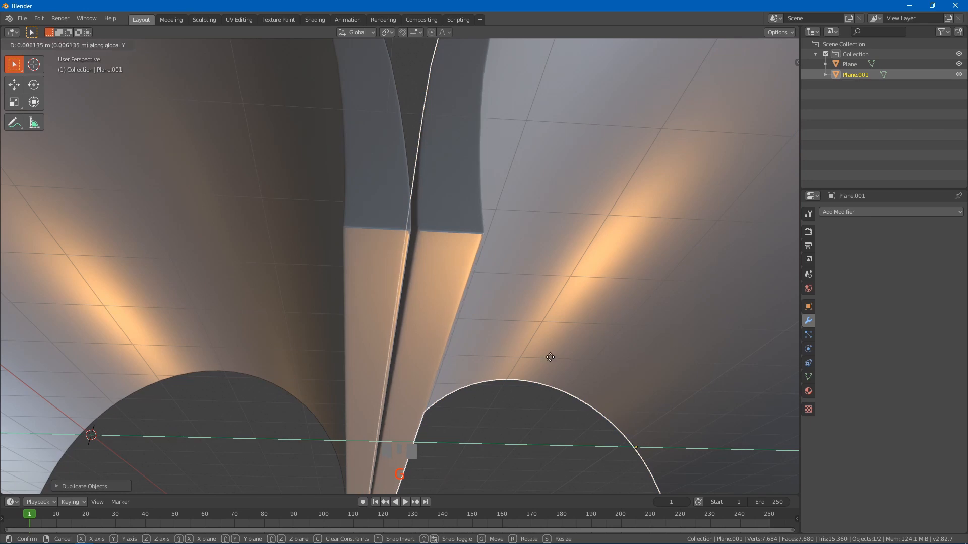
pyautogui.click(525, 360)
pyautogui.click(516, 406)
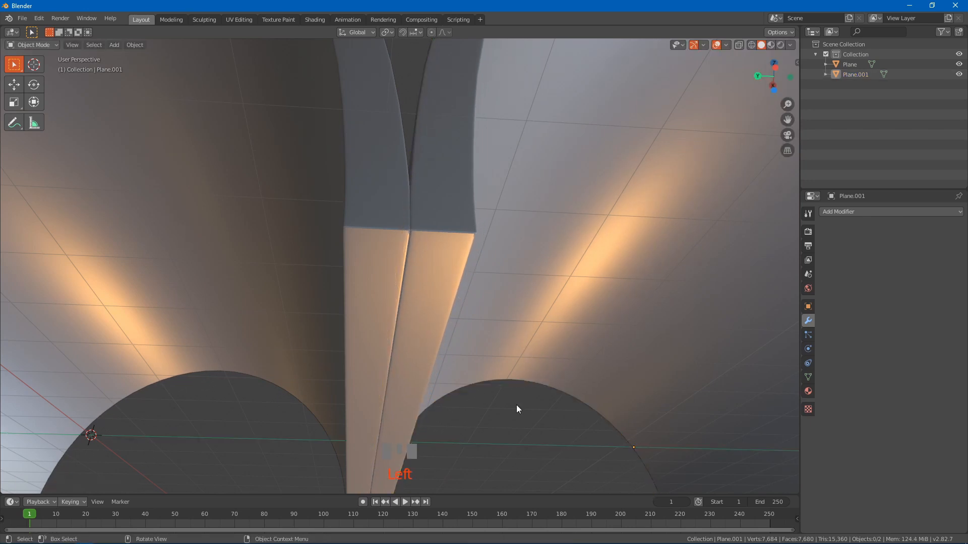
# Duplicate the single arched shell in the negative Y direction, placing the copy just beyond the original's foot
pyautogui.scroll(-4, 504, 353)
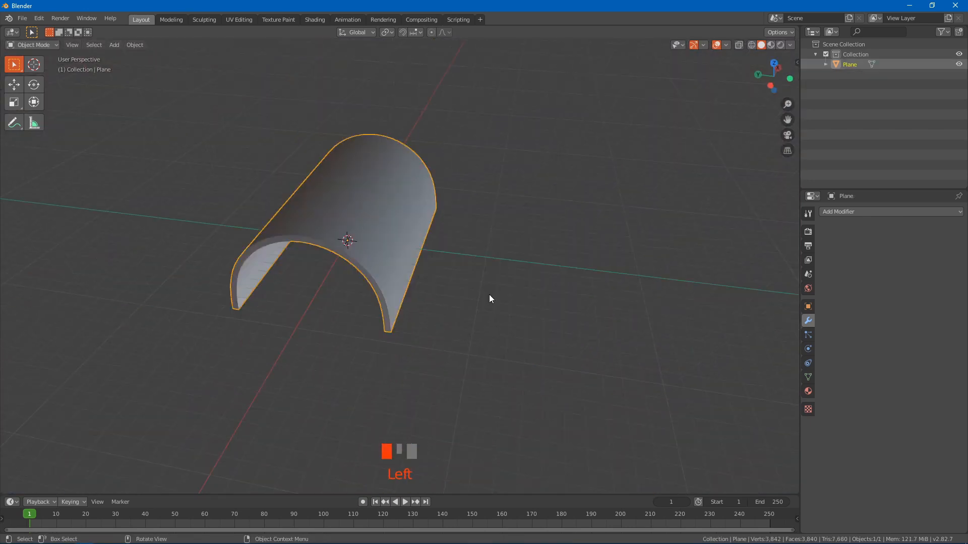
pyautogui.keyDown('shift'); pyautogui.moveTo(489, 295); pyautogui.dragTo(509, 328, button='middle'); pyautogui.keyUp('shift')
pyautogui.click(435, 286)
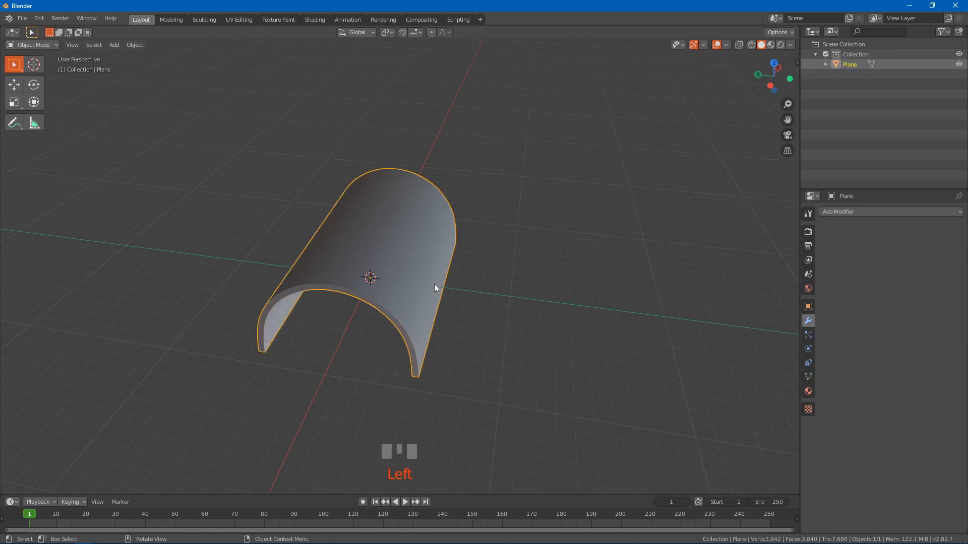
pyautogui.moveTo(435, 285)
pyautogui.mouseDown(button='middle')
pyautogui.moveTo(398, 285)
pyautogui.moveTo(385, 274)
pyautogui.moveTo(434, 266)
pyautogui.moveTo(479, 292)
pyautogui.moveTo(451, 292)
pyautogui.mouseUp(button='middle')
pyautogui.hotkey('shift', 'd')
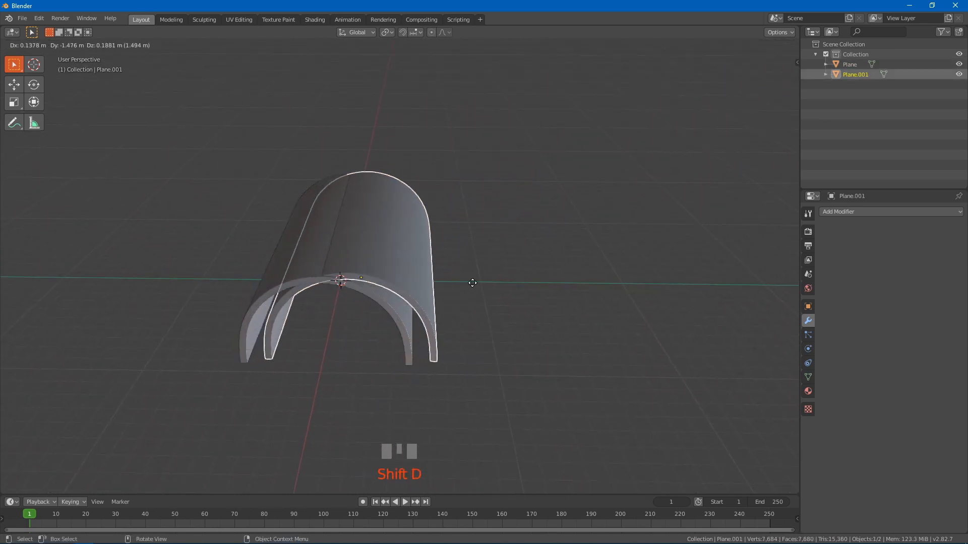
pyautogui.press('x')
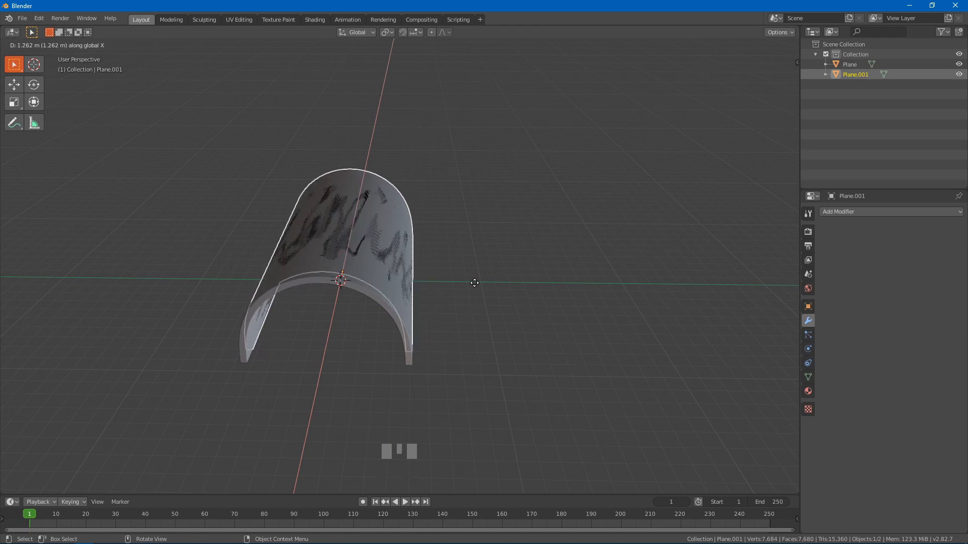
pyautogui.press('y')
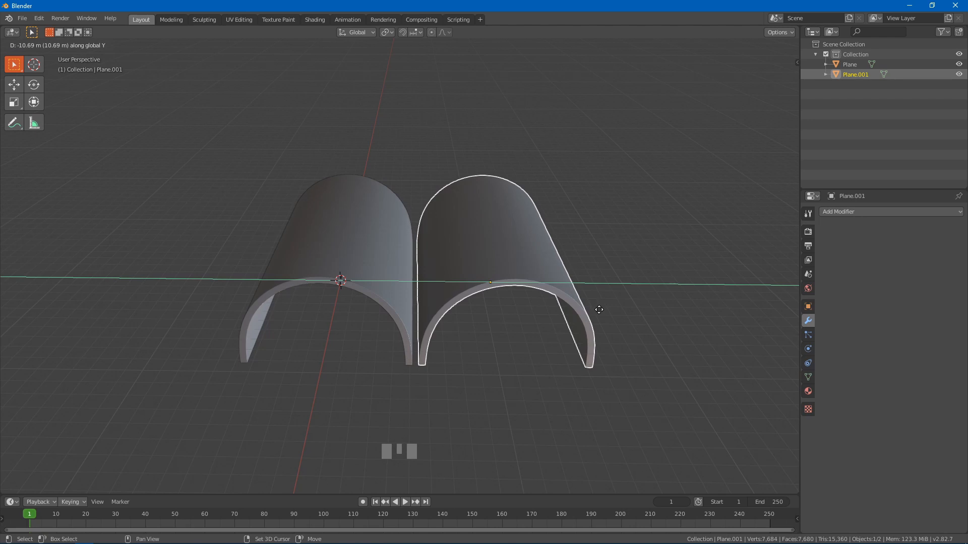
pyautogui.click(552, 310)
# Close the narrow gap between the neighbouring feet by nudging the duplicate along Y, and deselect it
pyautogui.moveTo(550, 309); pyautogui.dragTo(476, 323, button='middle')
pyautogui.scroll(7, 471, 263)
pyautogui.scroll(-3, 469, 322)
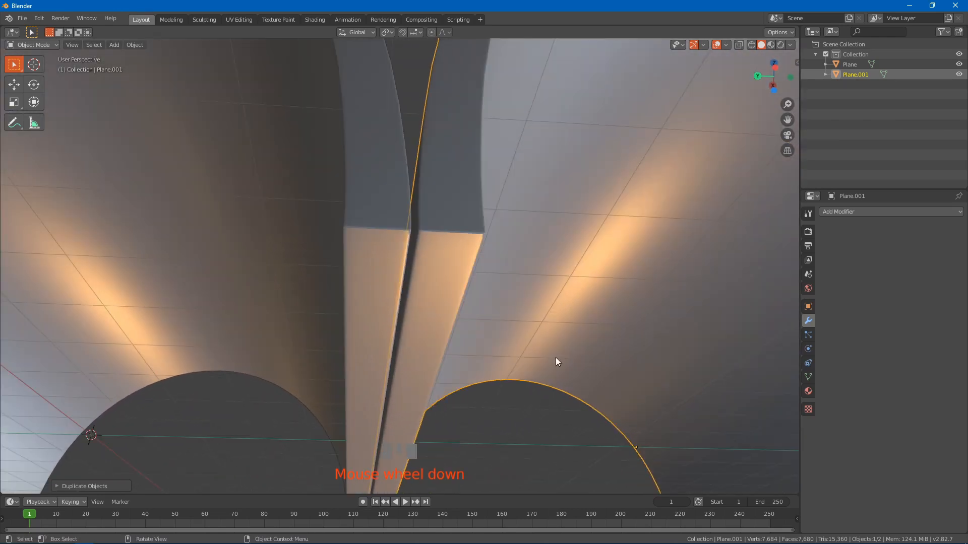
pyautogui.press('g')
pyautogui.press('y')
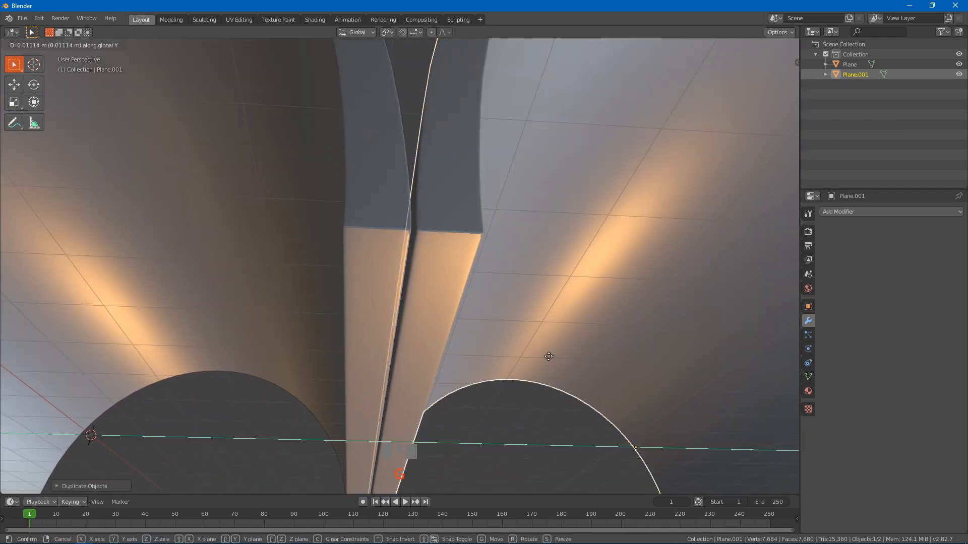
pyautogui.click(529, 350)
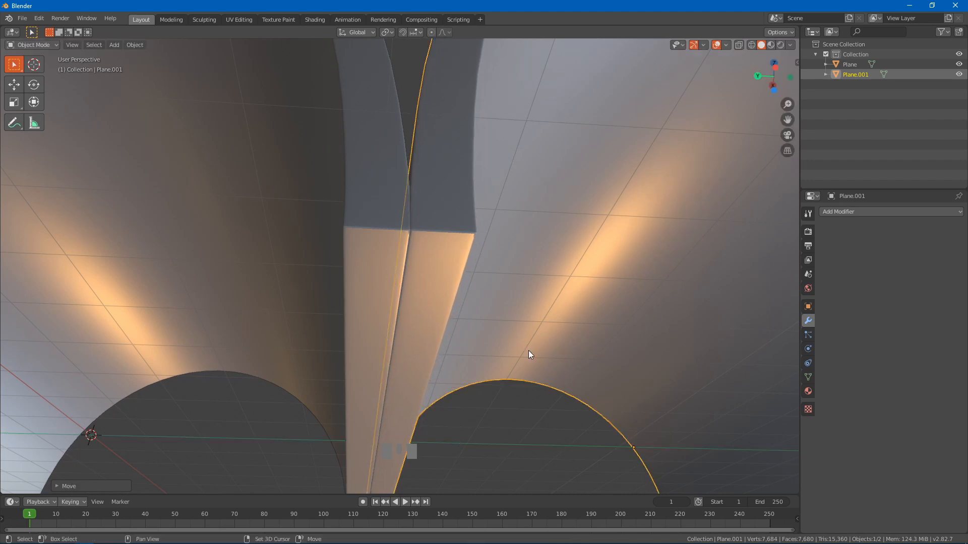
pyautogui.click(516, 405)
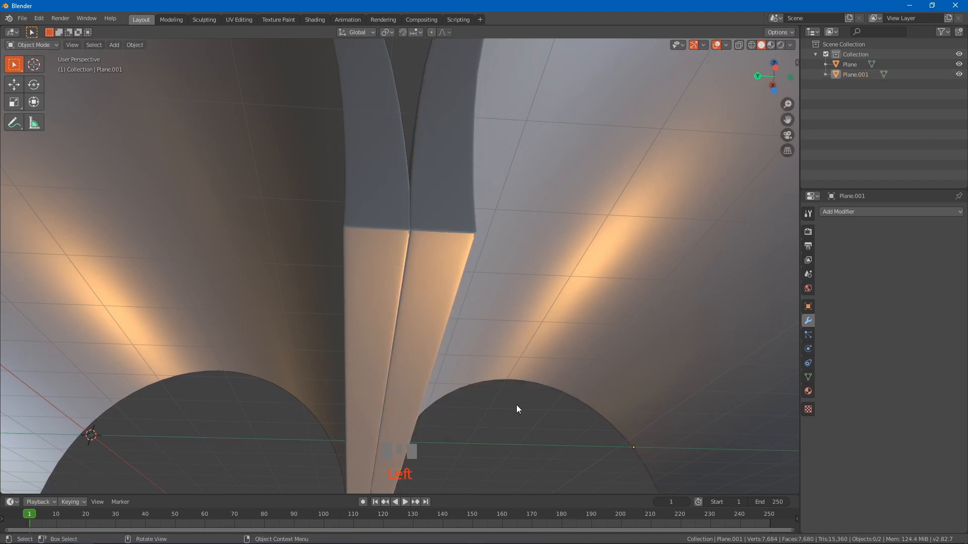
# Select both arched shells, join them into a single object and deselect it
pyautogui.scroll(-5, 513, 399)
pyautogui.moveTo(488, 299); pyautogui.dragTo(417, 299, button='middle')
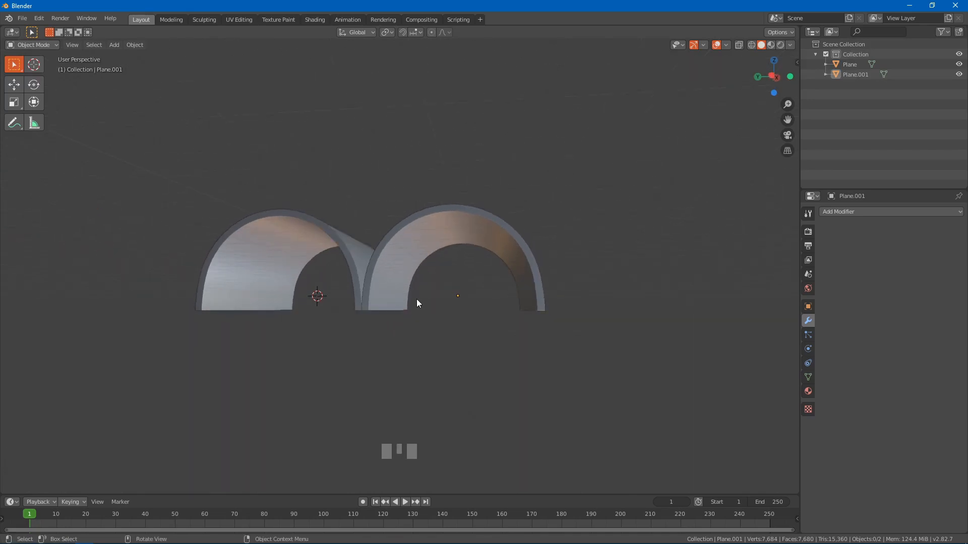
pyautogui.click(367, 247)
pyautogui.keyDown('shift'); pyautogui.click(401, 246); pyautogui.keyUp('shift')
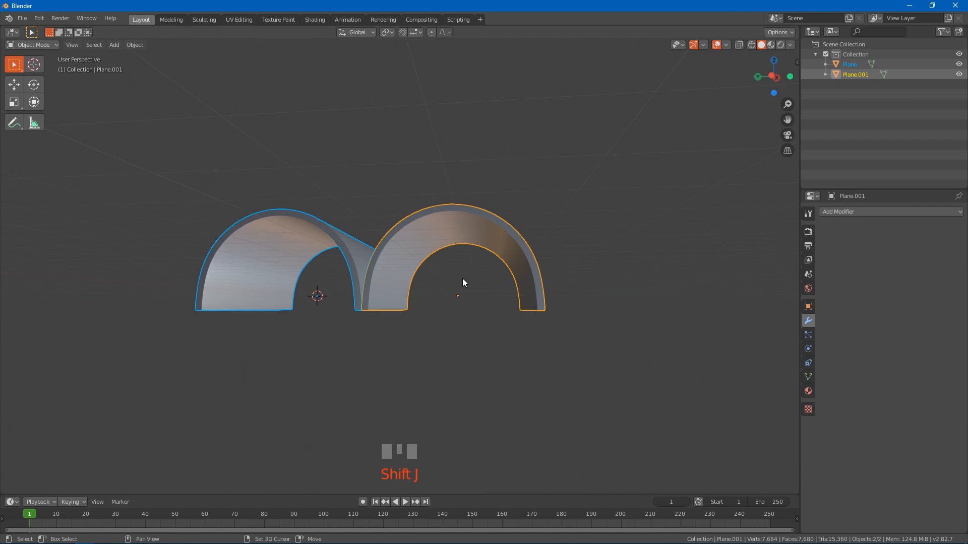
pyautogui.click(476, 295)
pyautogui.scroll(-2, 454, 283)
pyautogui.click(404, 255)
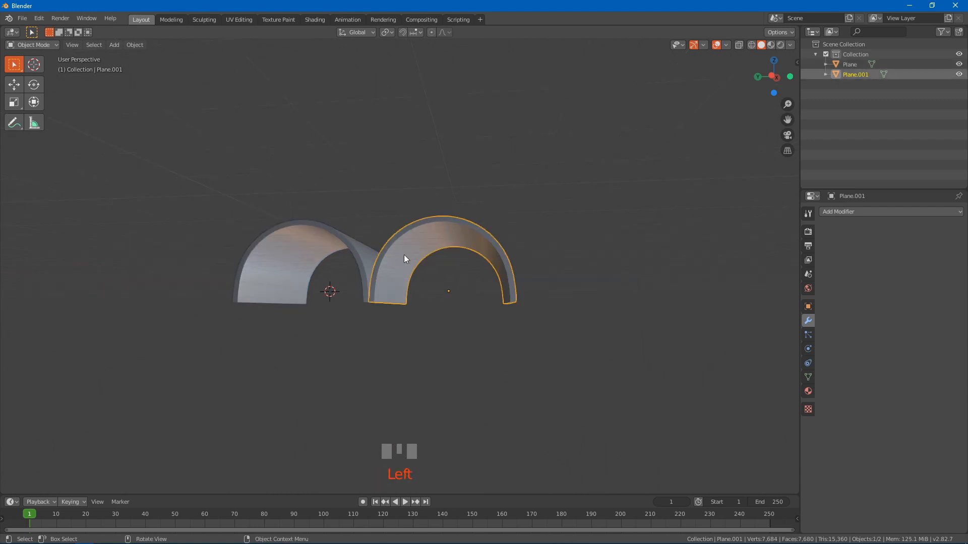
pyautogui.keyDown('shift'); pyautogui.click(365, 249); pyautogui.keyUp('shift')
pyautogui.hotkey('ctrl', 'j')
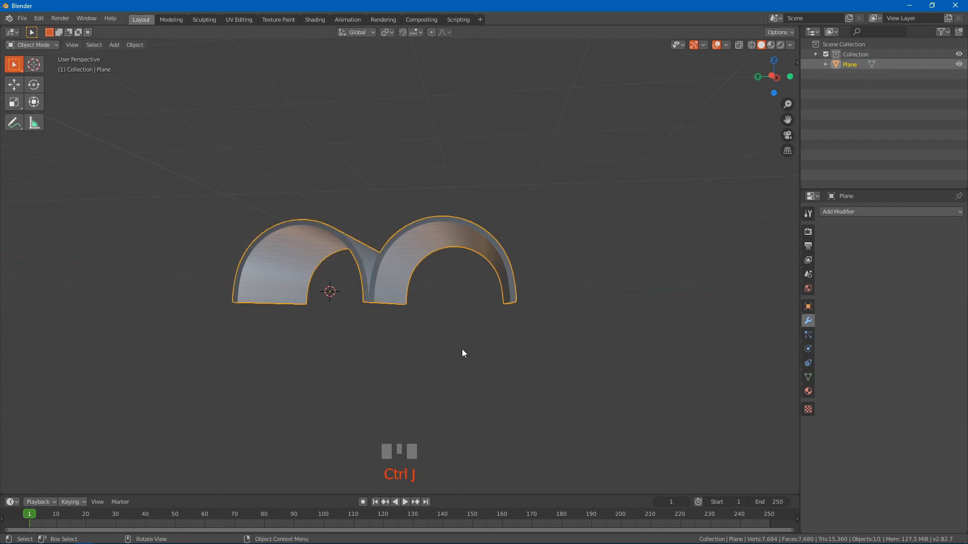
pyautogui.click(462, 349)
# Duplicate the joined double arch about 20.57 m in the negative Y direction, so the row continues with two more arches
pyautogui.click(401, 273)
pyautogui.scroll(-2, 424, 285)
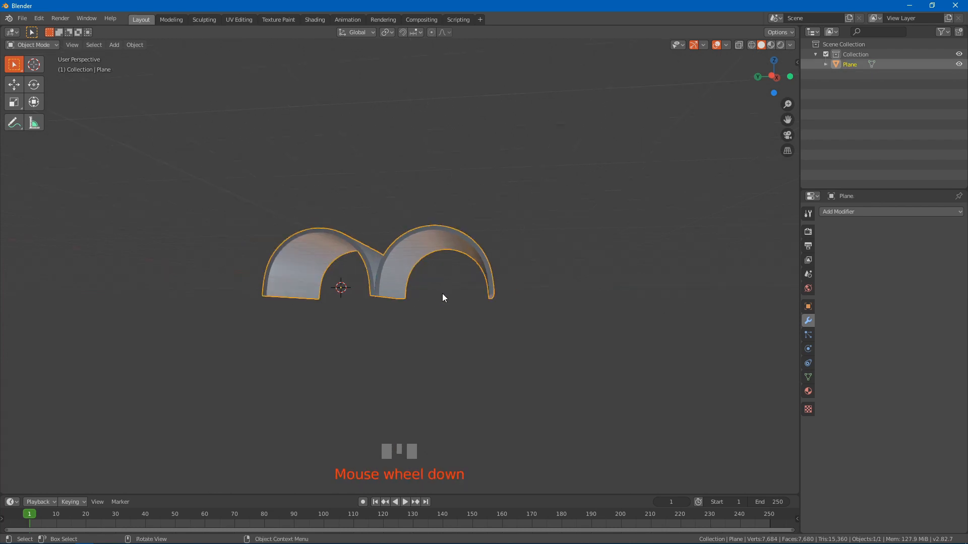
pyautogui.moveTo(443, 296); pyautogui.dragTo(400, 339, button='middle')
pyautogui.scroll(2, 398, 335)
pyautogui.scroll(1, 400, 340)
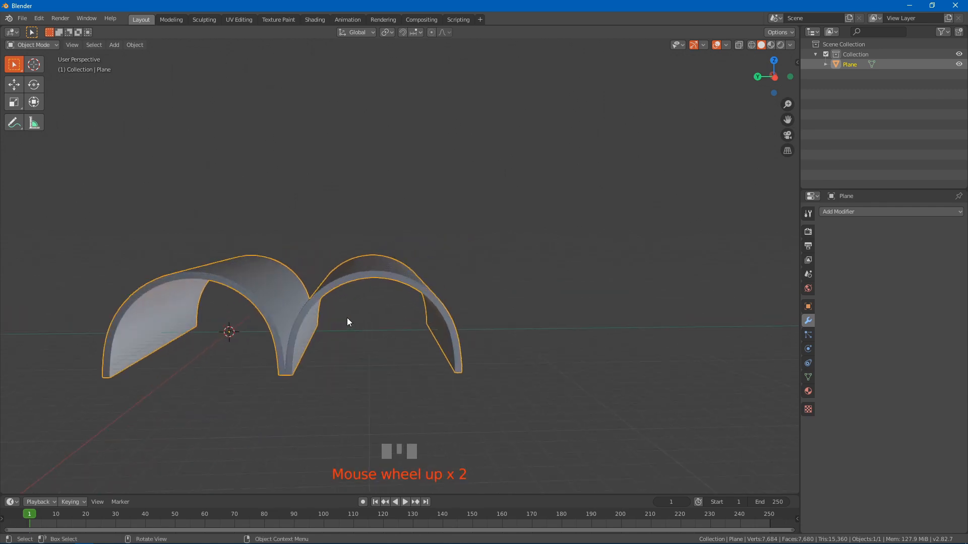
pyautogui.hotkey('shift', 'd')
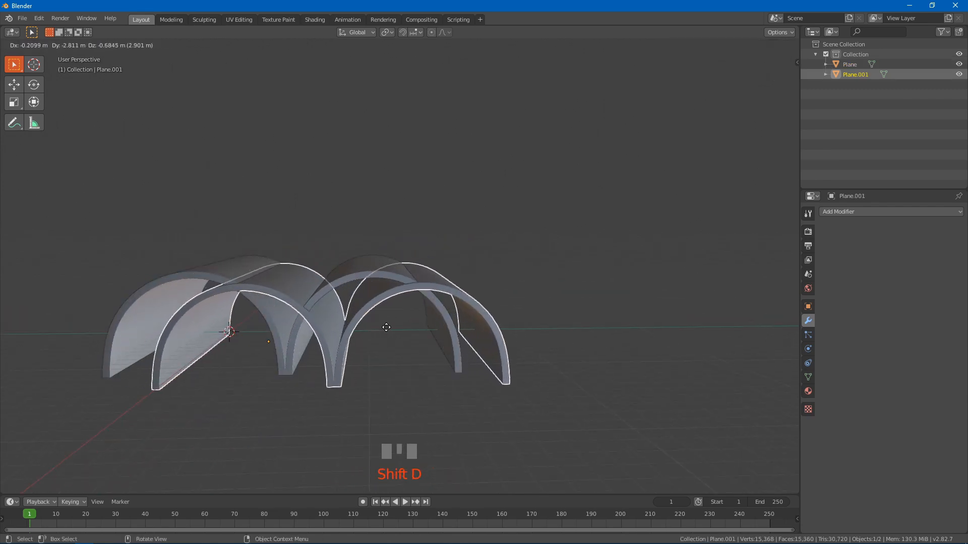
pyautogui.press('y')
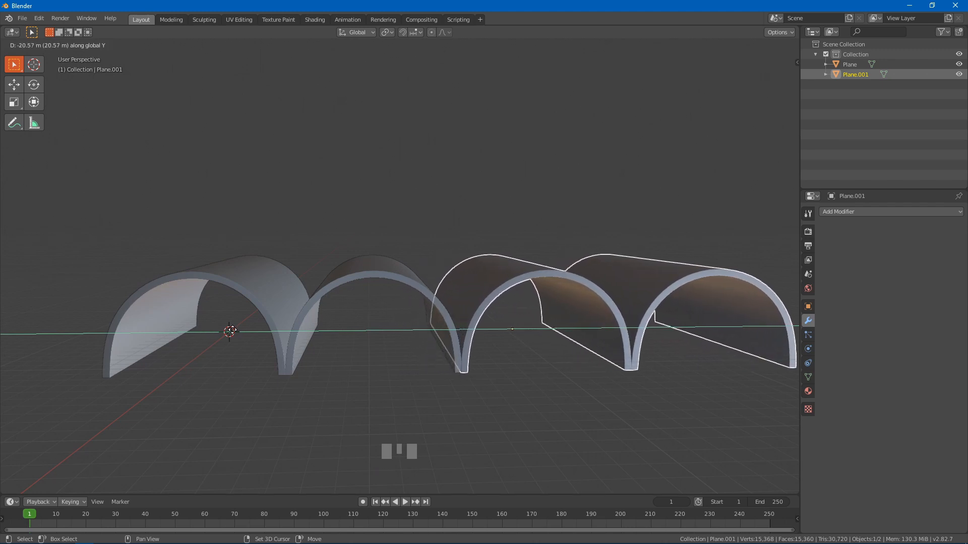
pyautogui.click(346, 361)
# Examine the seam between the two double arches from below, then view the whole deselected four-arch row from several angles
pyautogui.keyDown('shift'); pyautogui.moveTo(346, 357); pyautogui.dragTo(260, 356, button='middle'); pyautogui.keyUp('shift')
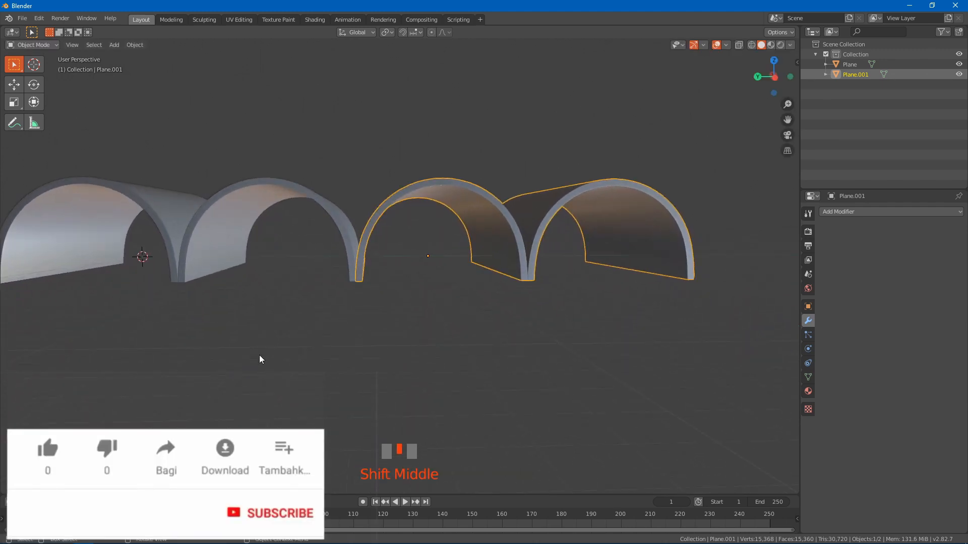
pyautogui.moveTo(398, 263); pyautogui.dragTo(476, 282, button='middle')
pyautogui.scroll(4, 419, 213)
pyautogui.scroll(3, 494, 278)
pyautogui.scroll(1, 531, 368)
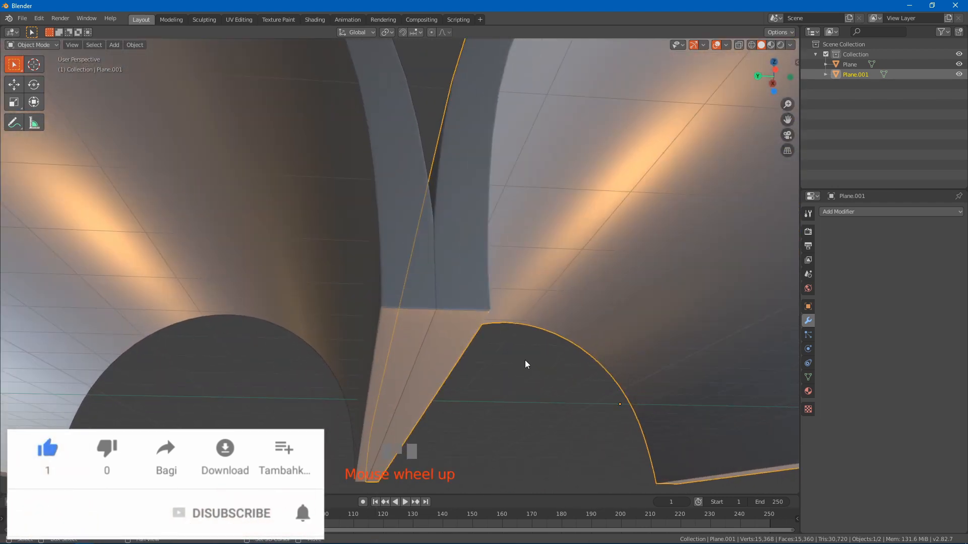
pyautogui.scroll(-11, 439, 283)
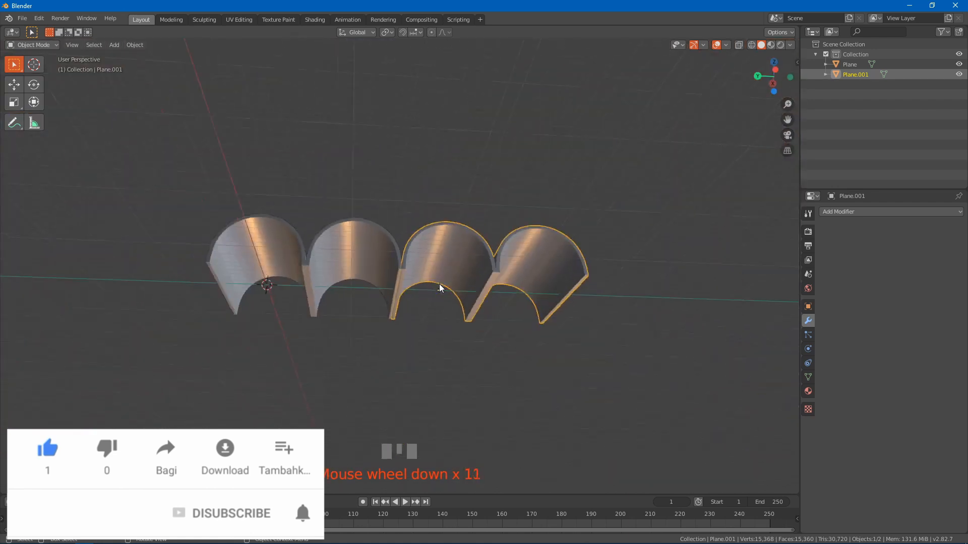
pyautogui.click(437, 209)
pyautogui.moveTo(437, 209); pyautogui.dragTo(393, 304, button='middle')
pyautogui.scroll(3, 404, 305)
pyautogui.scroll(2, 392, 304)
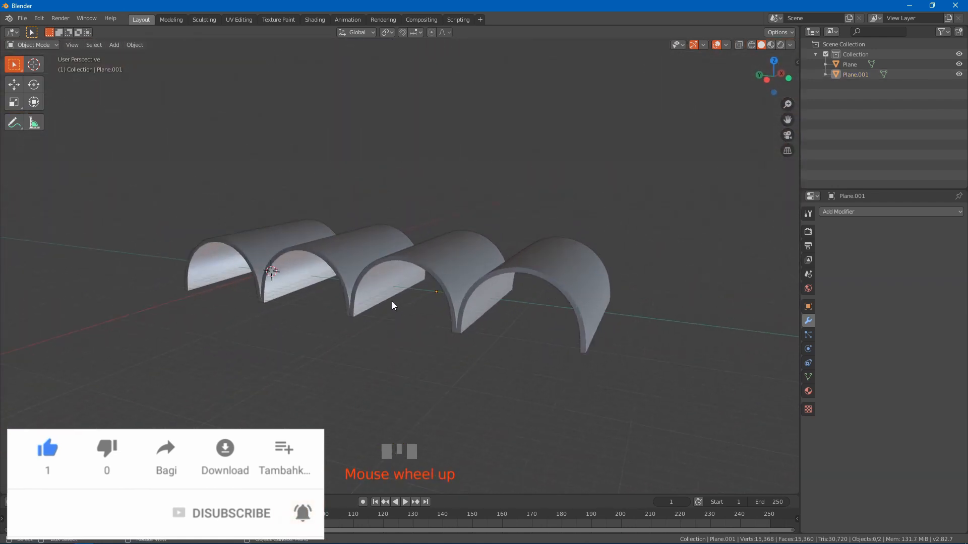
pyautogui.moveTo(436, 339); pyautogui.dragTo(440, 314, button='middle')
pyautogui.middleClick(443, 316)
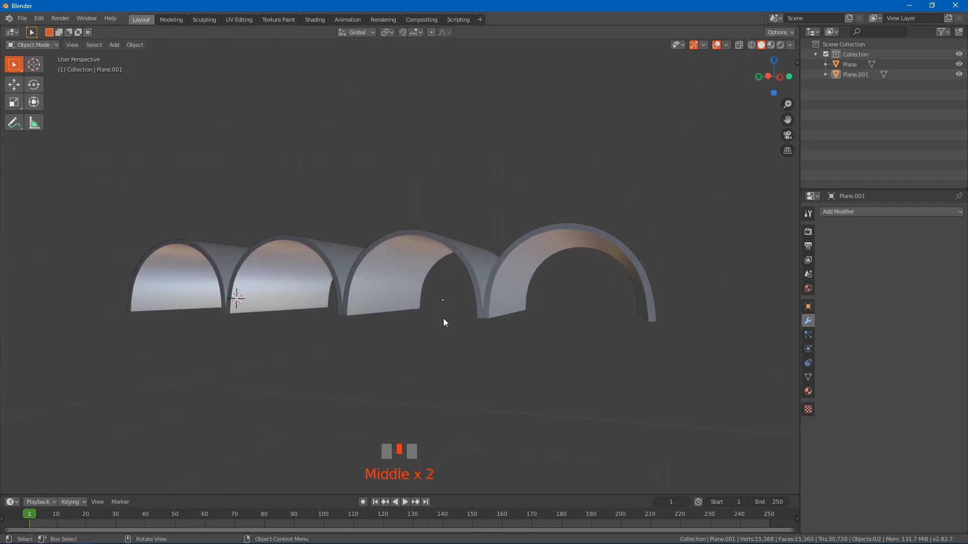